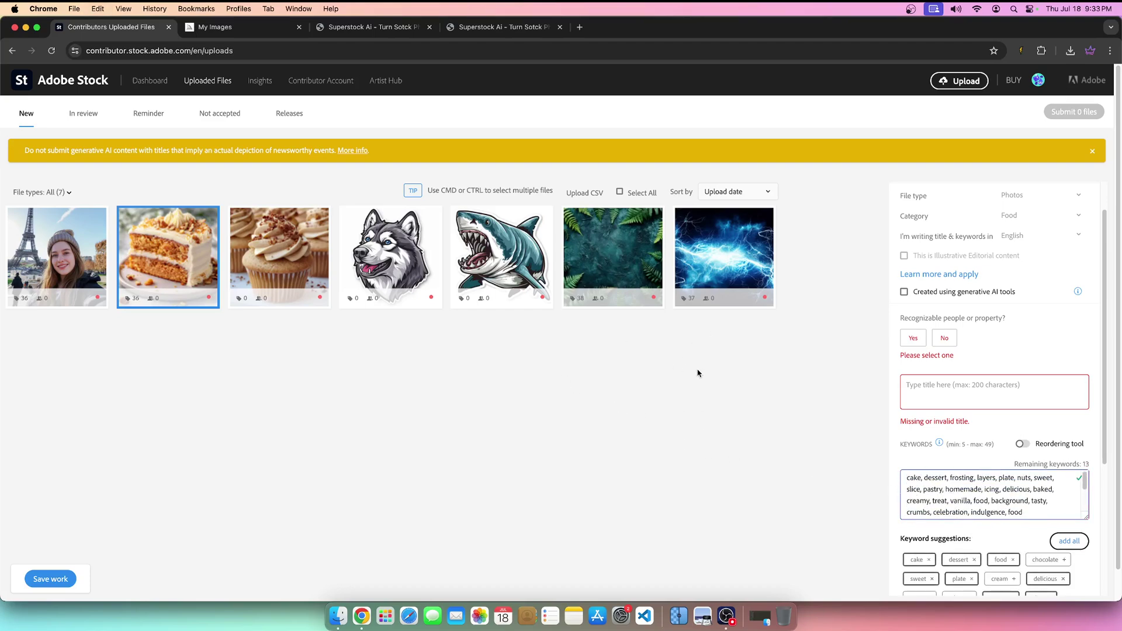
scroll(897, 433, "down", 5)
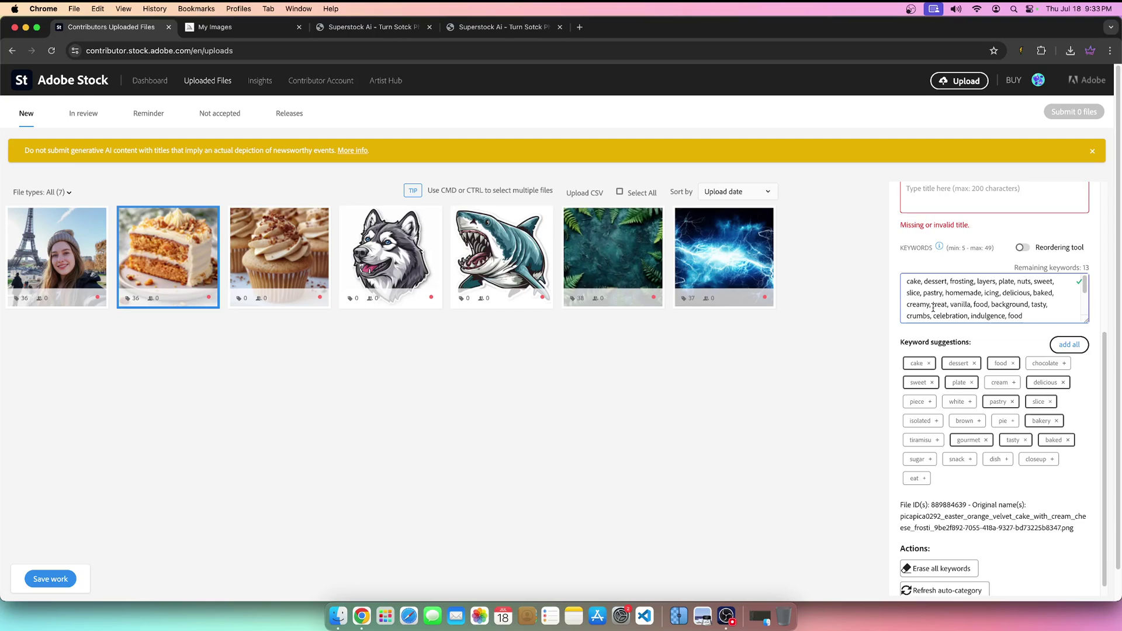
scroll(1003, 305, "down", 3)
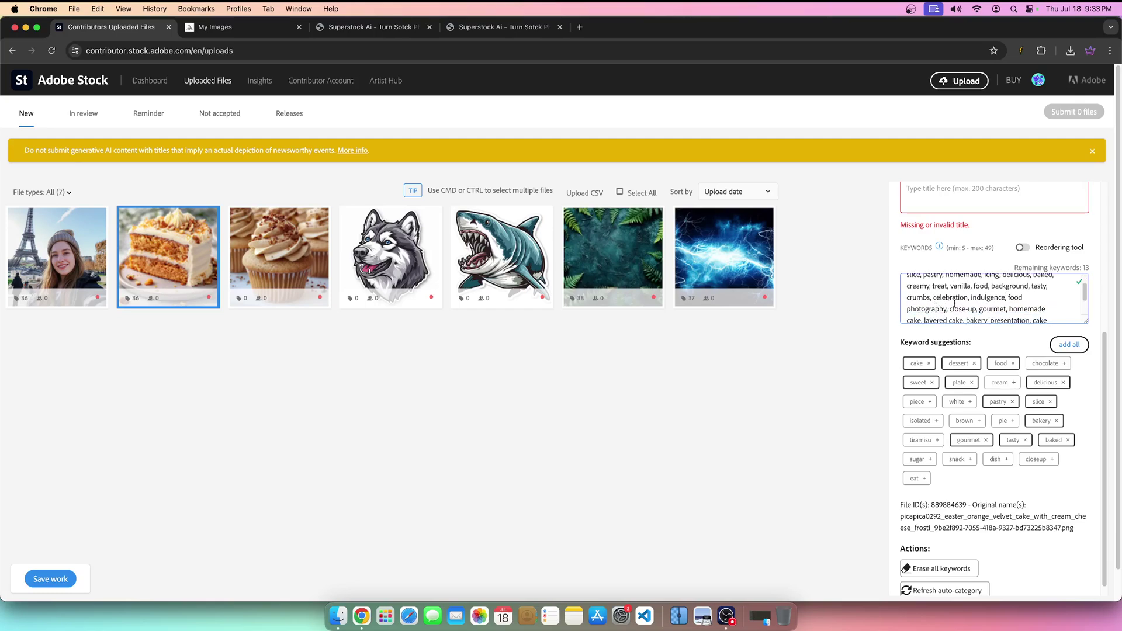
scroll(953, 304, "down", 2)
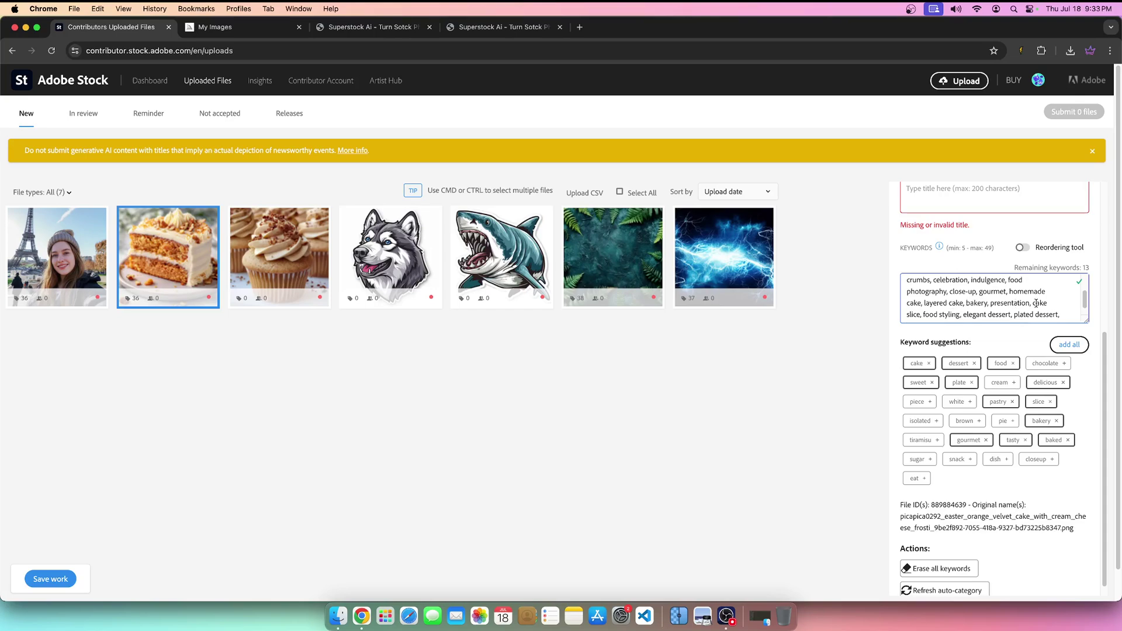
type("dessert table, fresh dessert, festive cake")
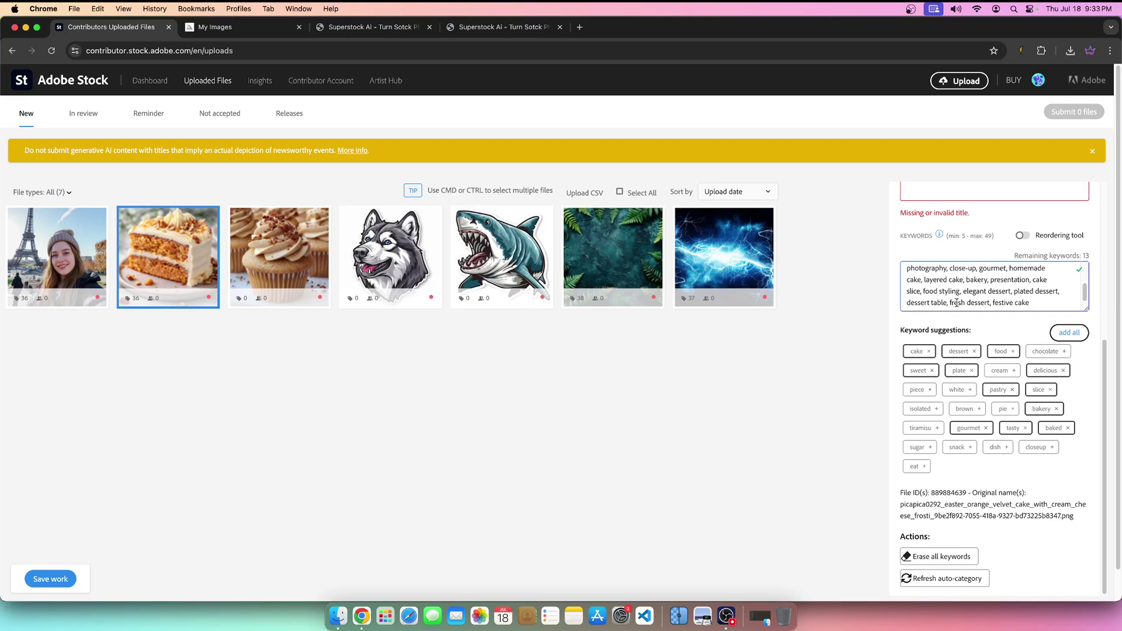
scroll(938, 301, "up", 3)
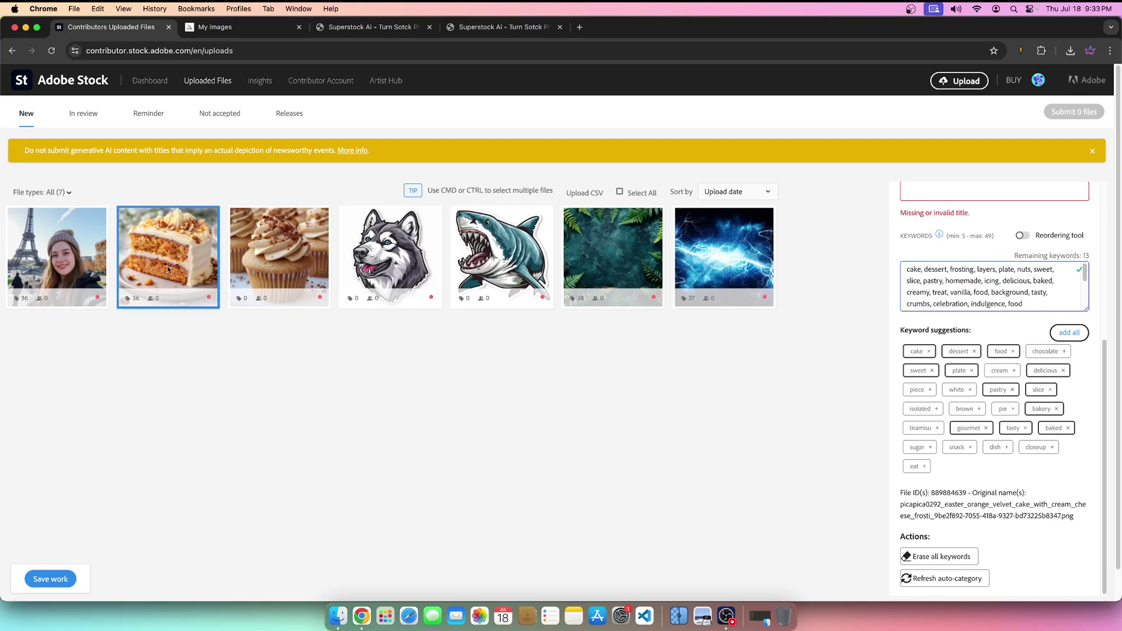
Open the cupcake upload and capture its enlarged preview as a region screenshot
left_click(260, 248)
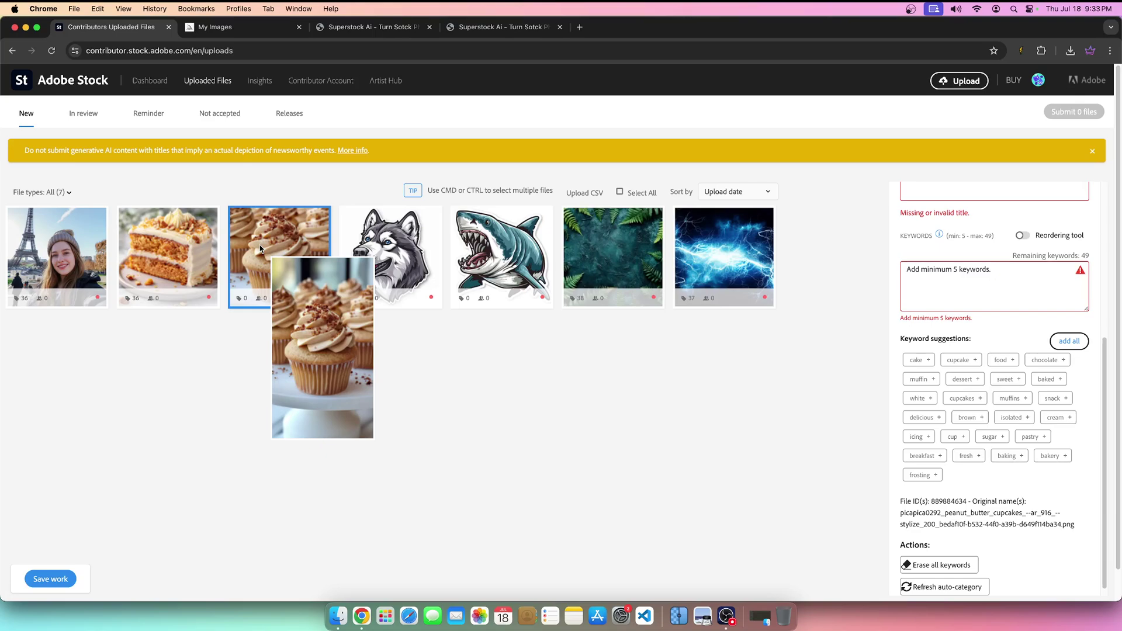
key("super+shift+4")
left_click_drag(273, 260, 373, 437)
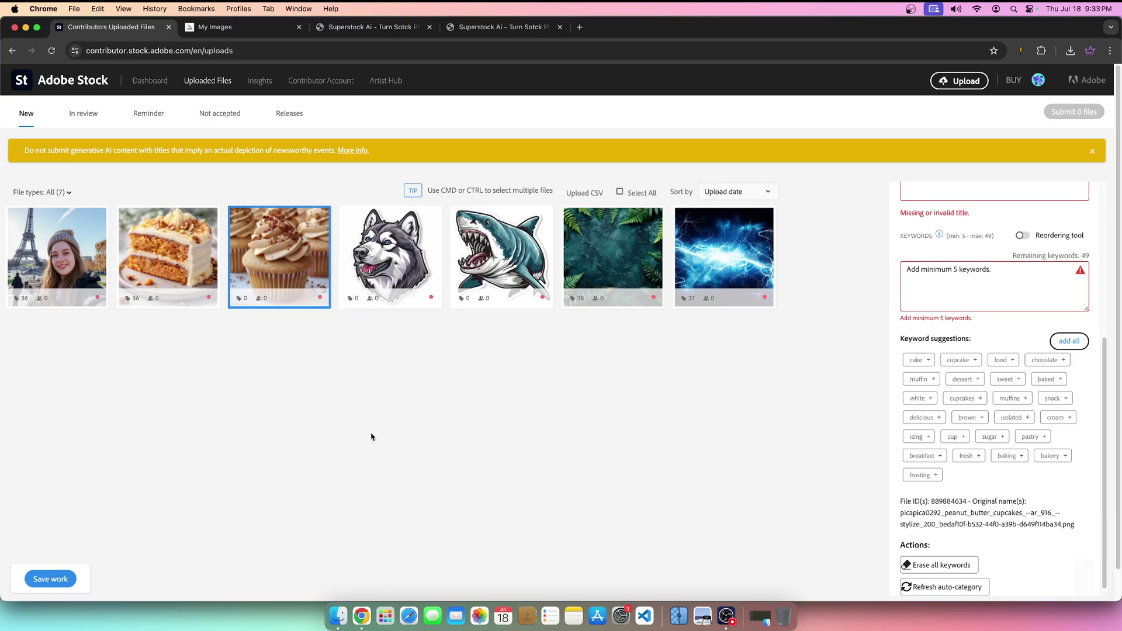
Analyze the cupcake screenshot in Stock Photo Scanner & Tagger and paste the generated keywords into Keywords
left_click(1020, 50)
left_click(877, 172)
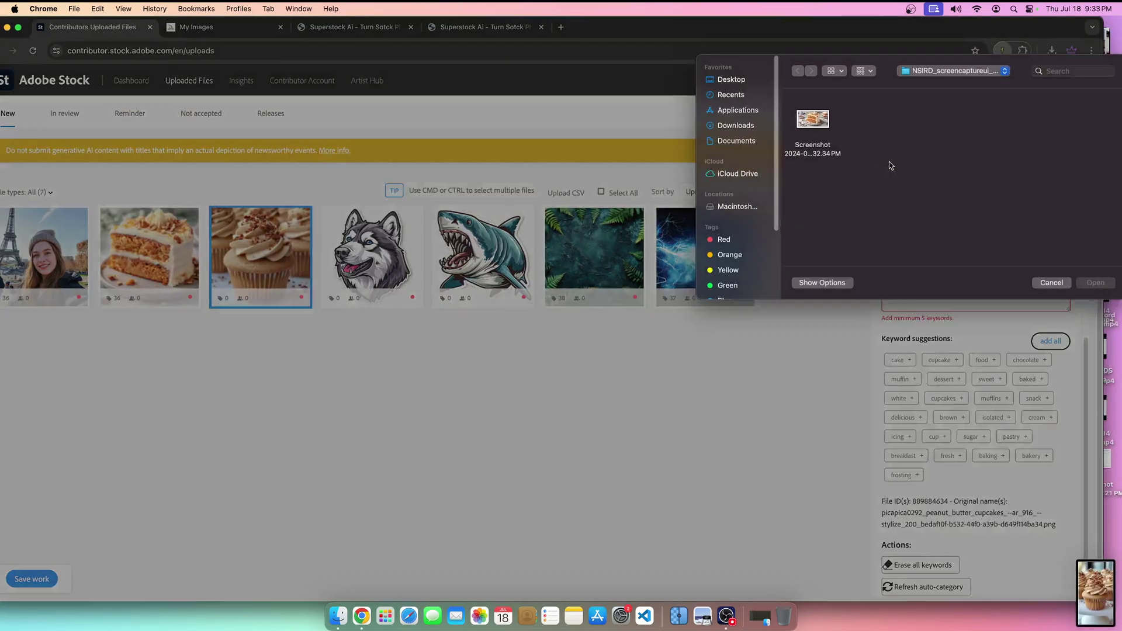
left_click_drag(1090, 578, 903, 170)
left_click(1092, 288)
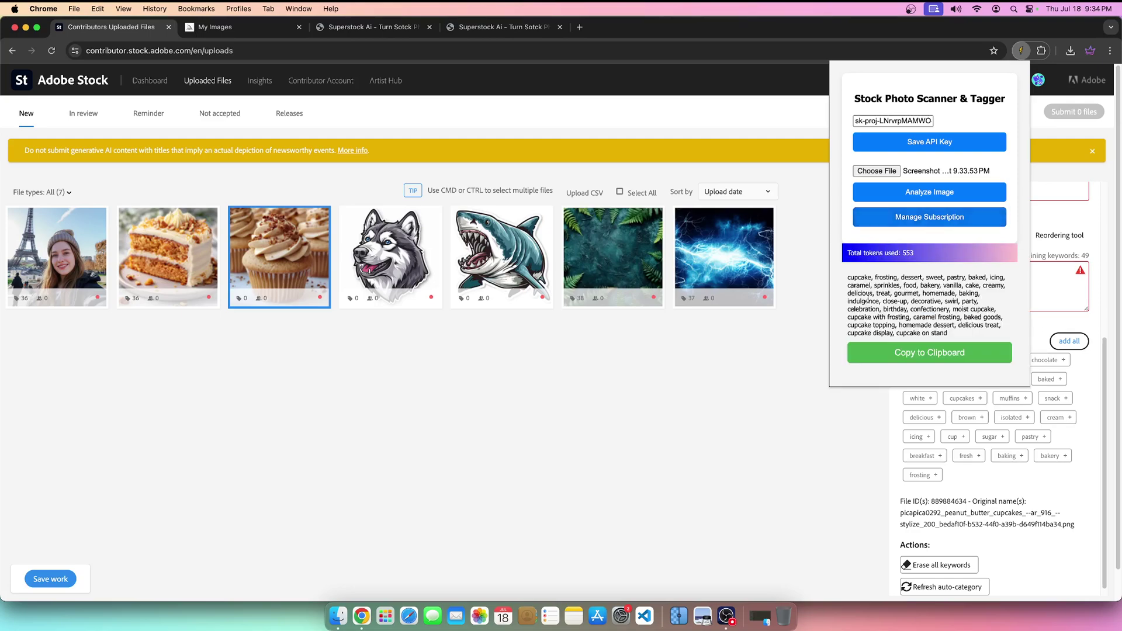
left_click_drag(847, 277, 964, 338)
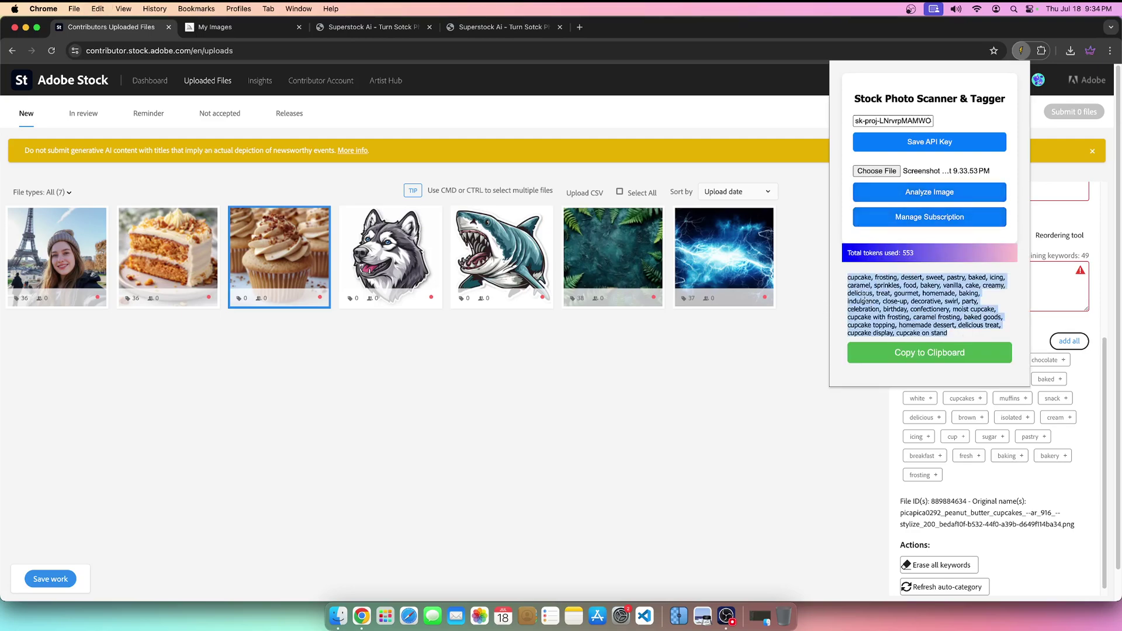
key("super+c")
left_click(1041, 281)
key("super+v")
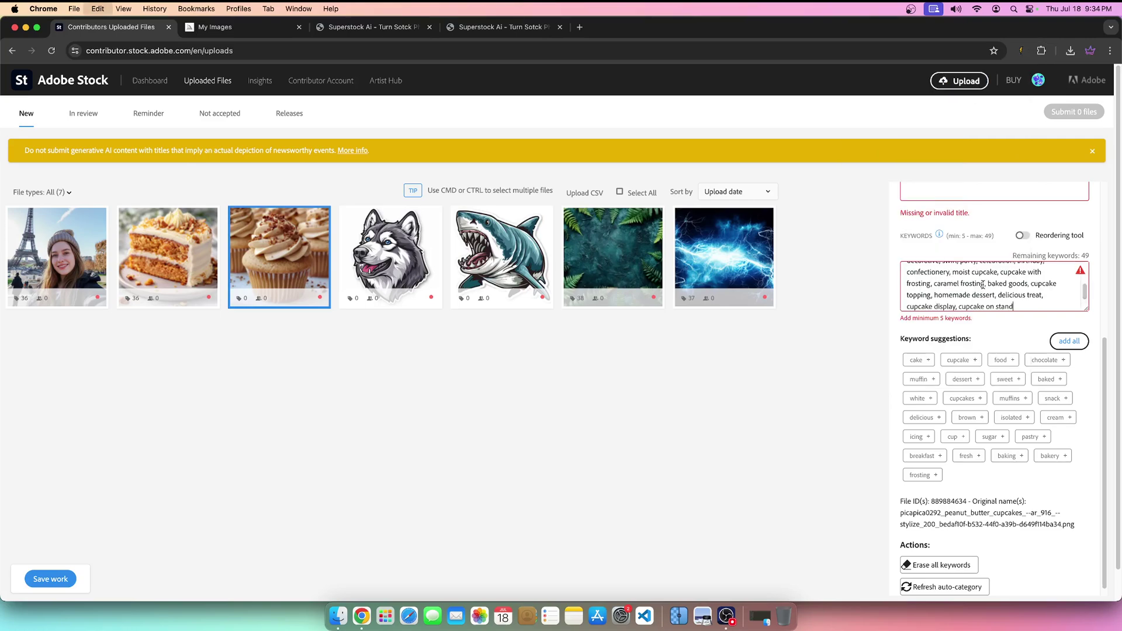
scroll(960, 288, "up", 5)
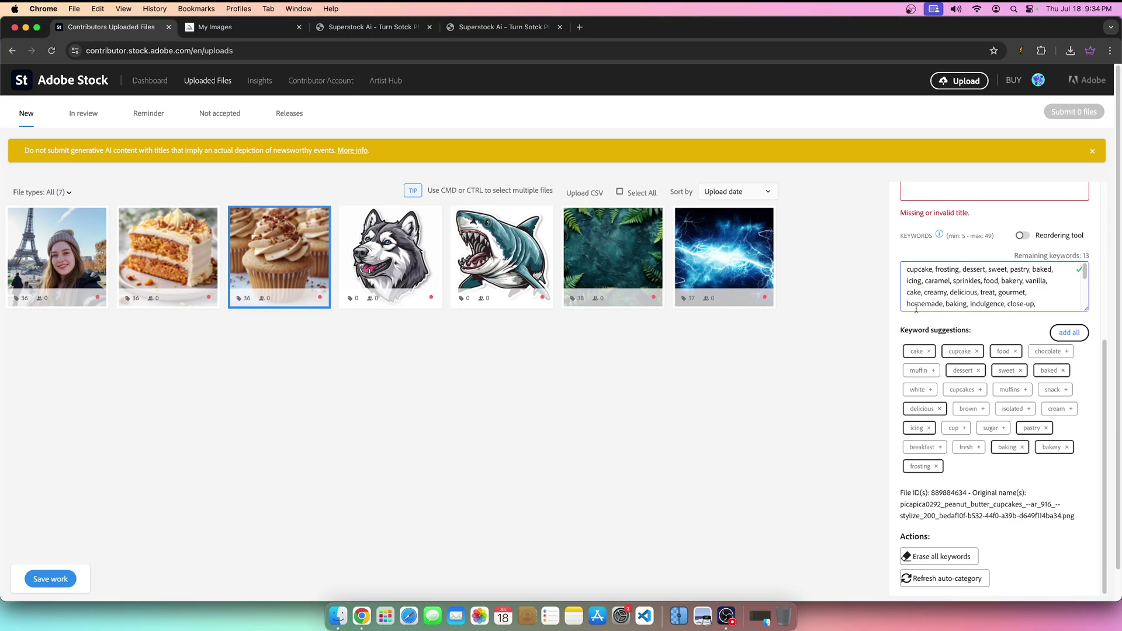
scroll(919, 301, "down", 1)
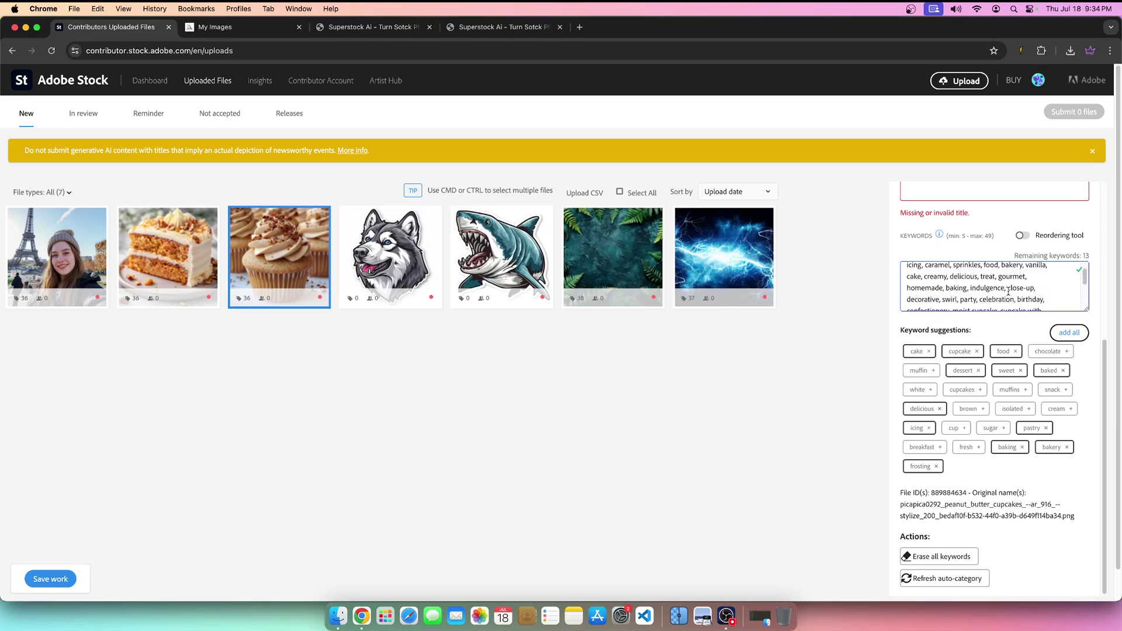
scroll(943, 294, "down", 2)
scroll(941, 288, "up", 3)
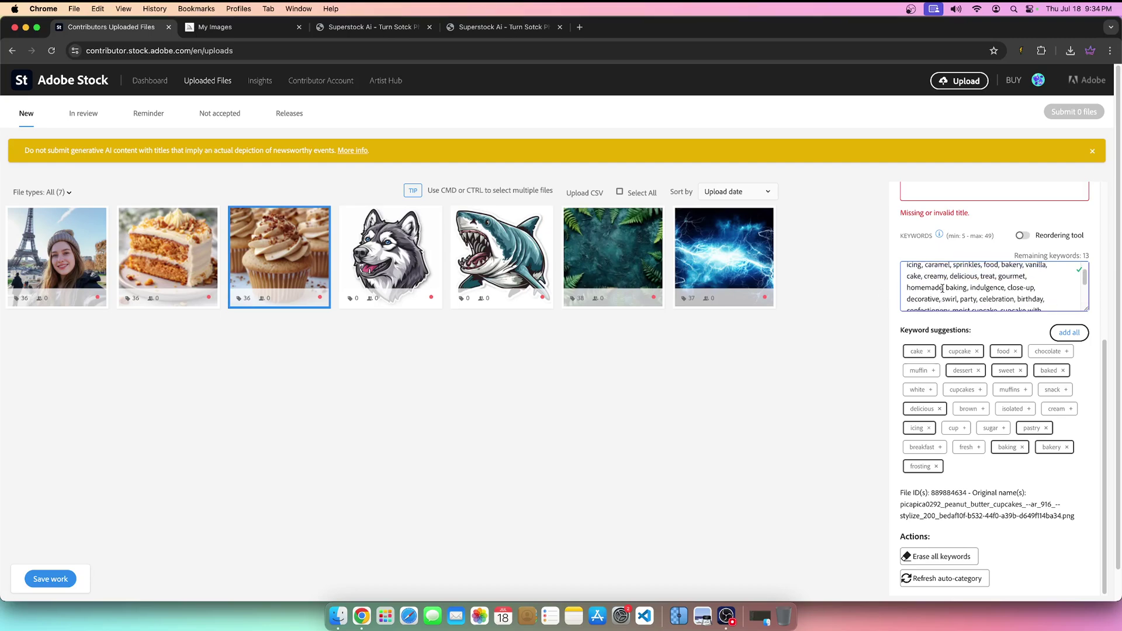
scroll(942, 288, "down", 5)
scroll(927, 280, "up", 1)
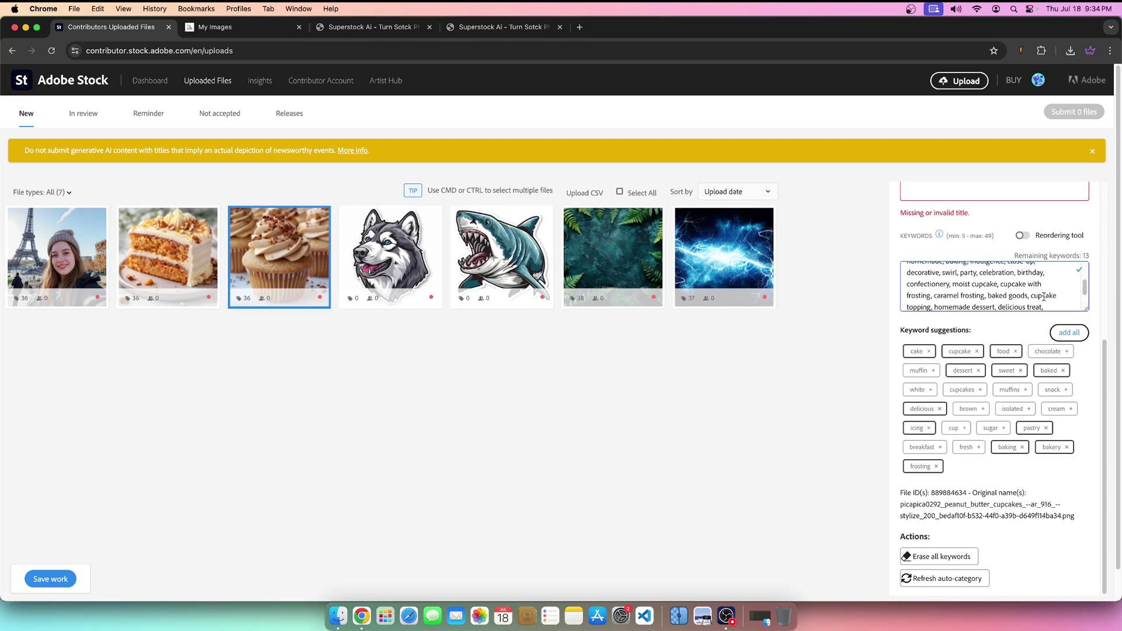
scroll(946, 301, "down", 1)
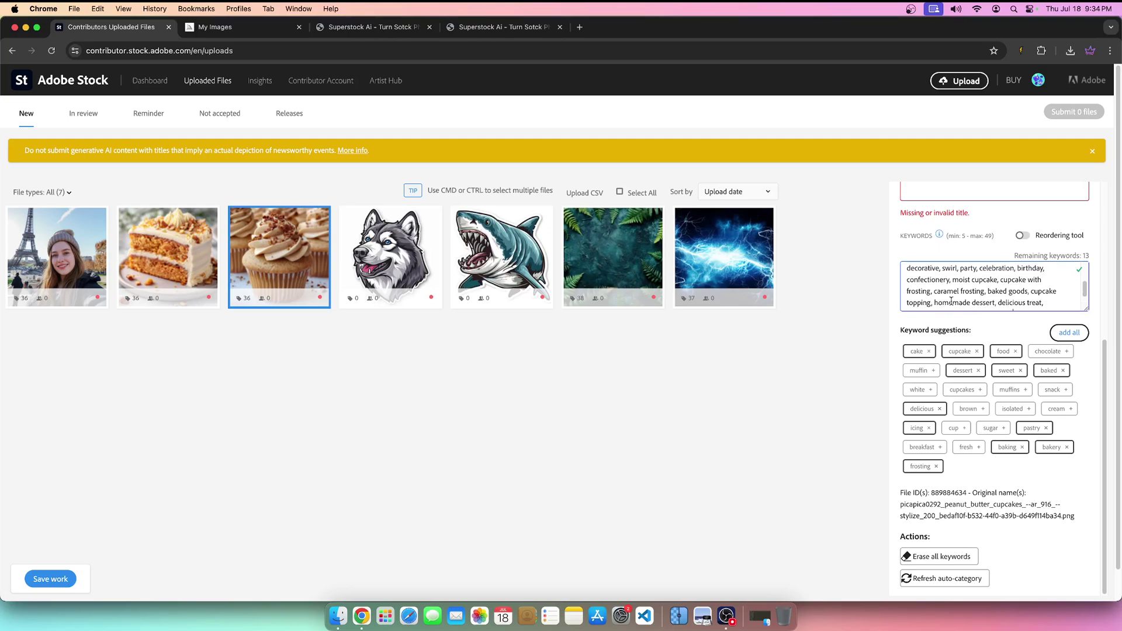
scroll(986, 301, "down", 1)
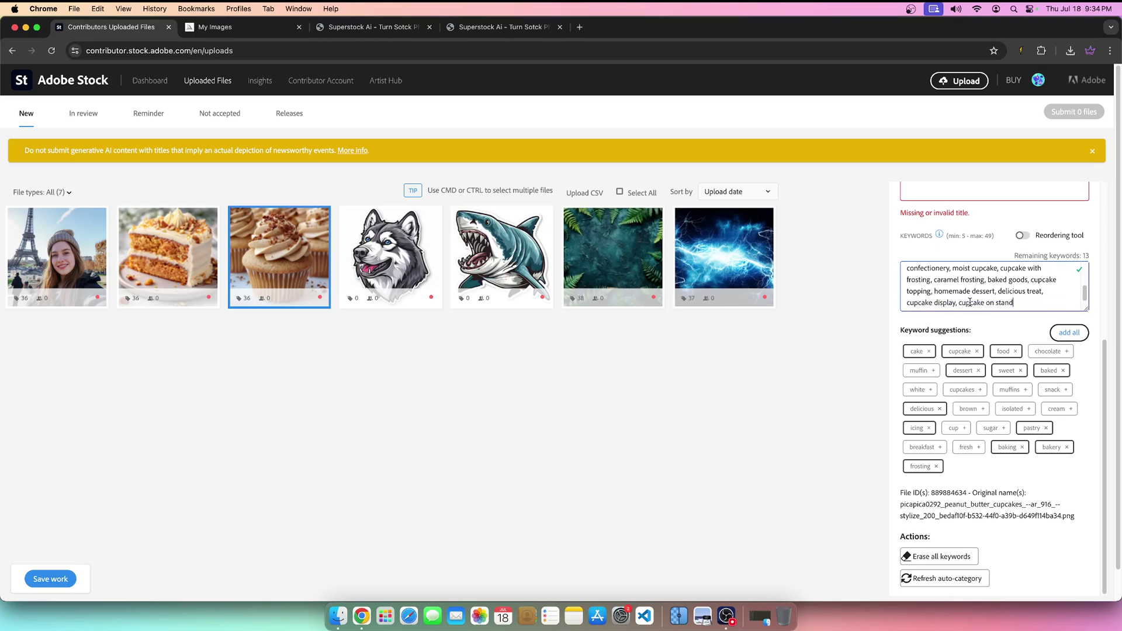
Open the husky sticker upload and capture its enlarged preview as a screenshot
left_click(383, 259)
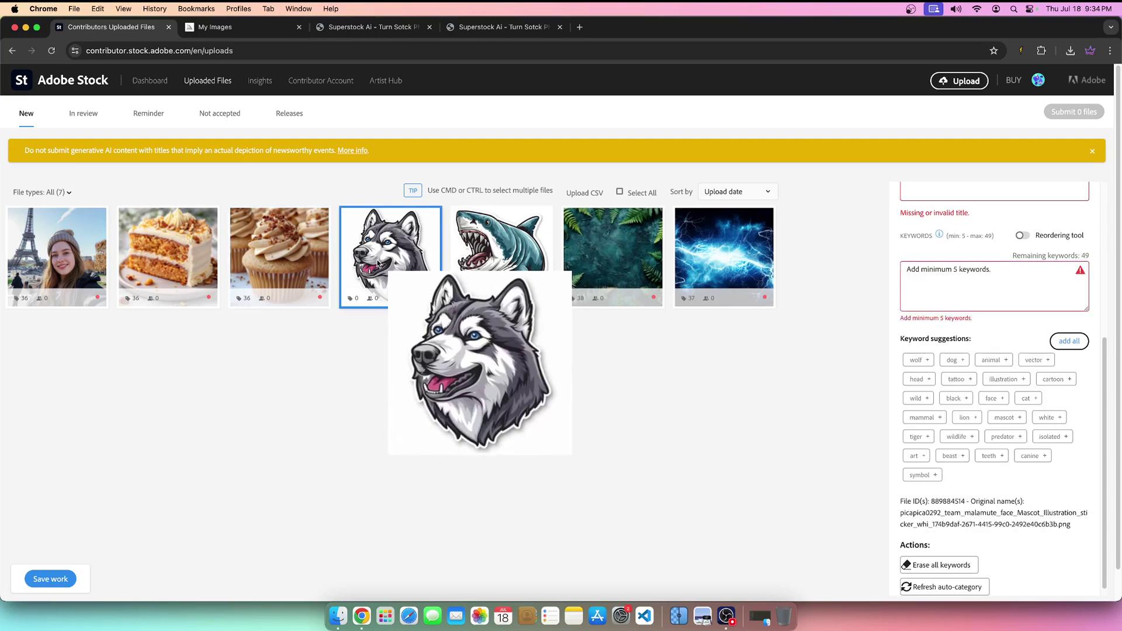
key("super+shift+4")
left_click_drag(390, 273, 581, 461)
Generate keywords for the husky screenshot in the tagger and paste all 35 into Keywords
left_click(1022, 50)
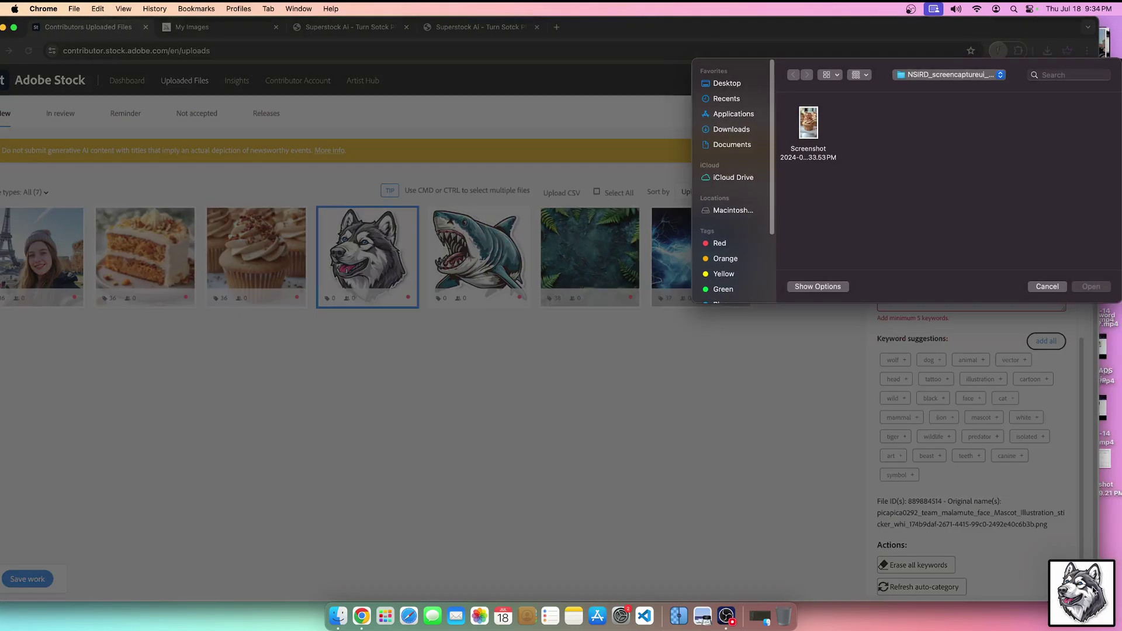
left_click_drag(1080, 593, 947, 131)
left_click(1090, 286)
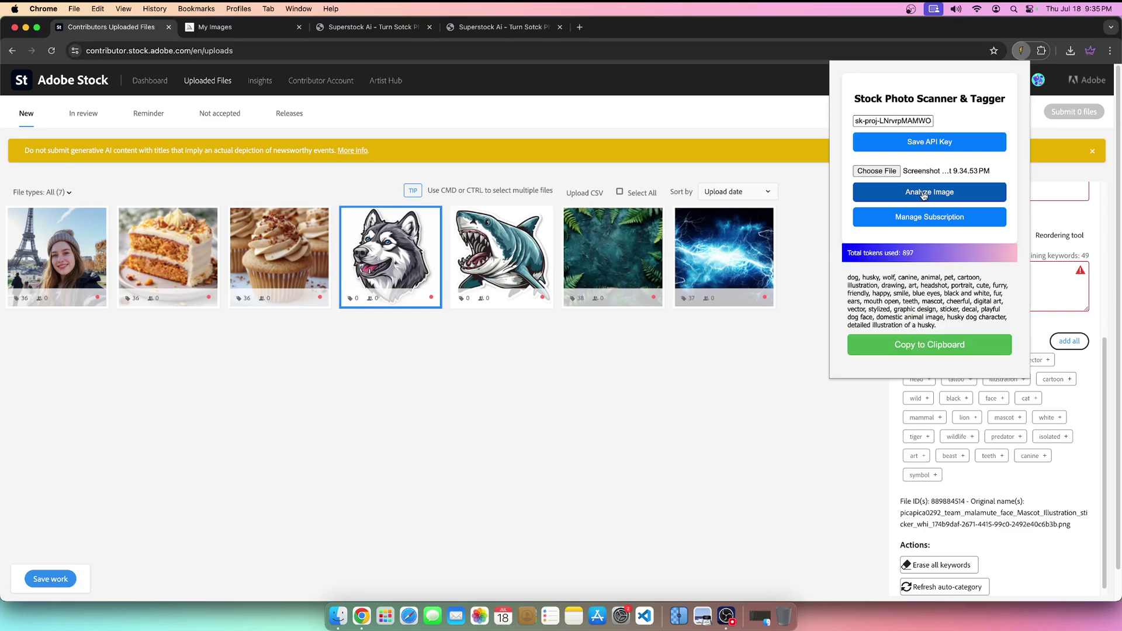
left_click_drag(942, 331, 845, 279)
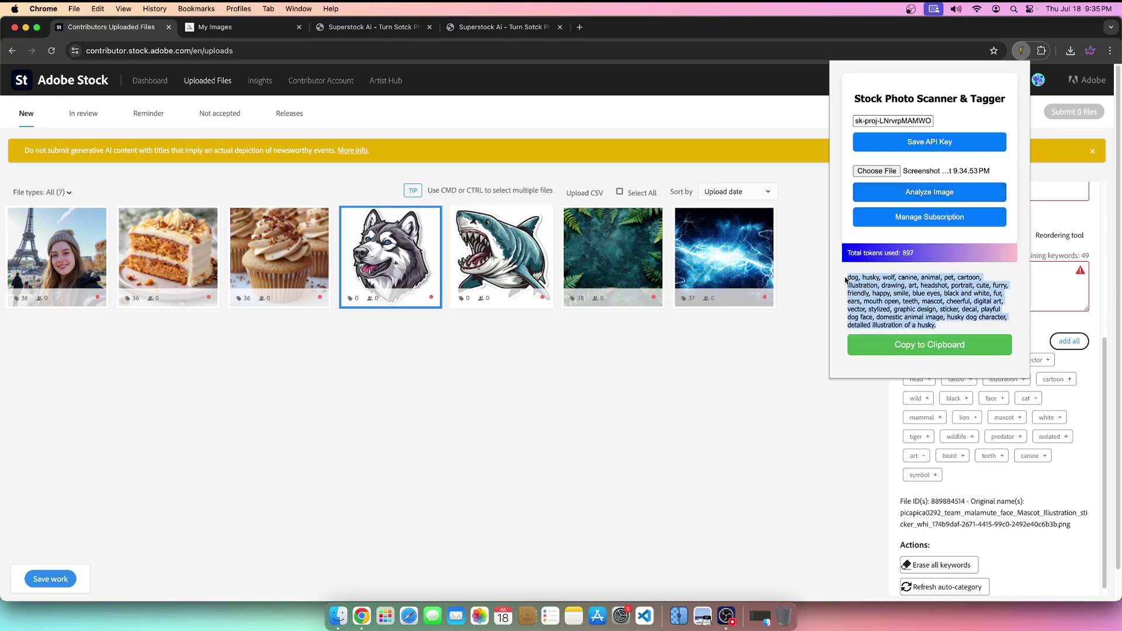
left_click(1039, 295)
key("super+v")
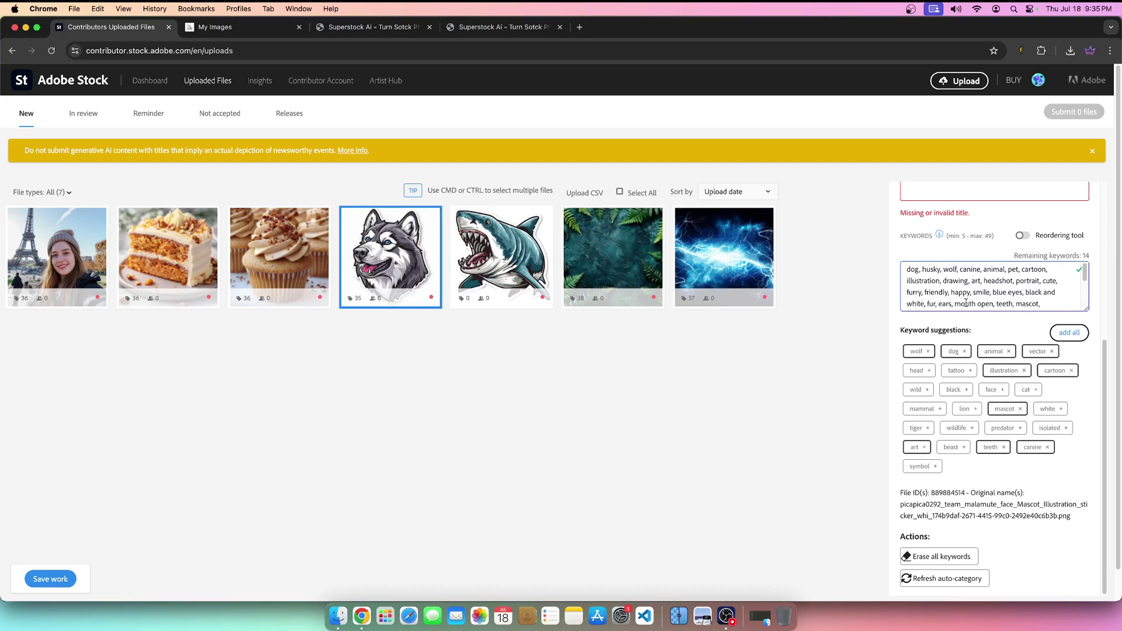
Review the husky keywords, then open the shark sticker upload and screenshot its enlarged preview
scroll(995, 301, "down", 2)
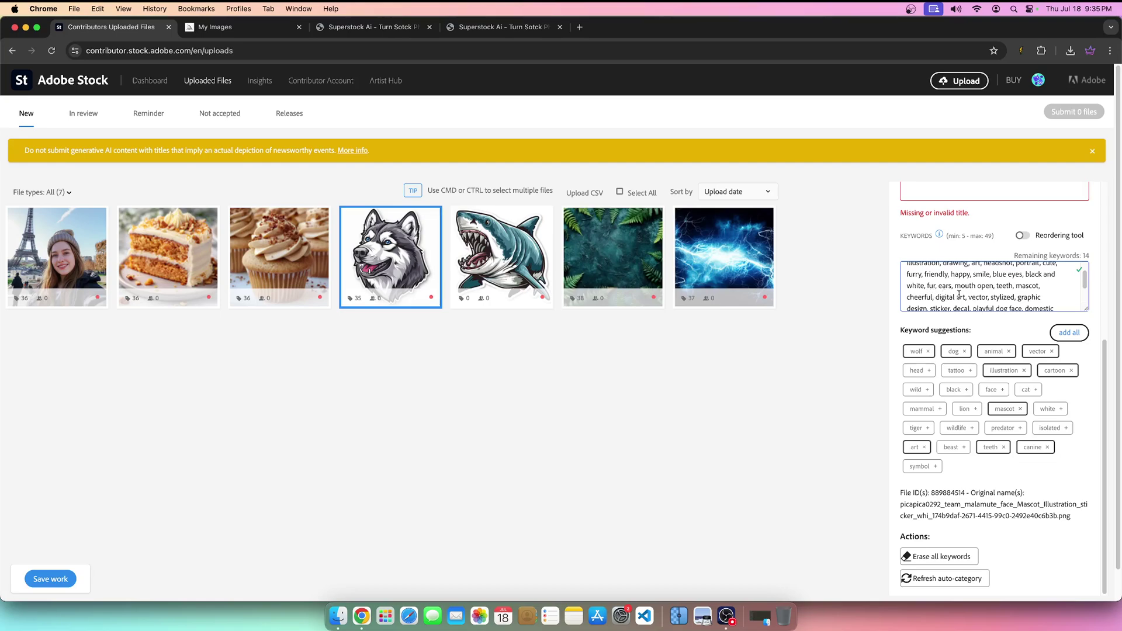
scroll(950, 295, "down", 3)
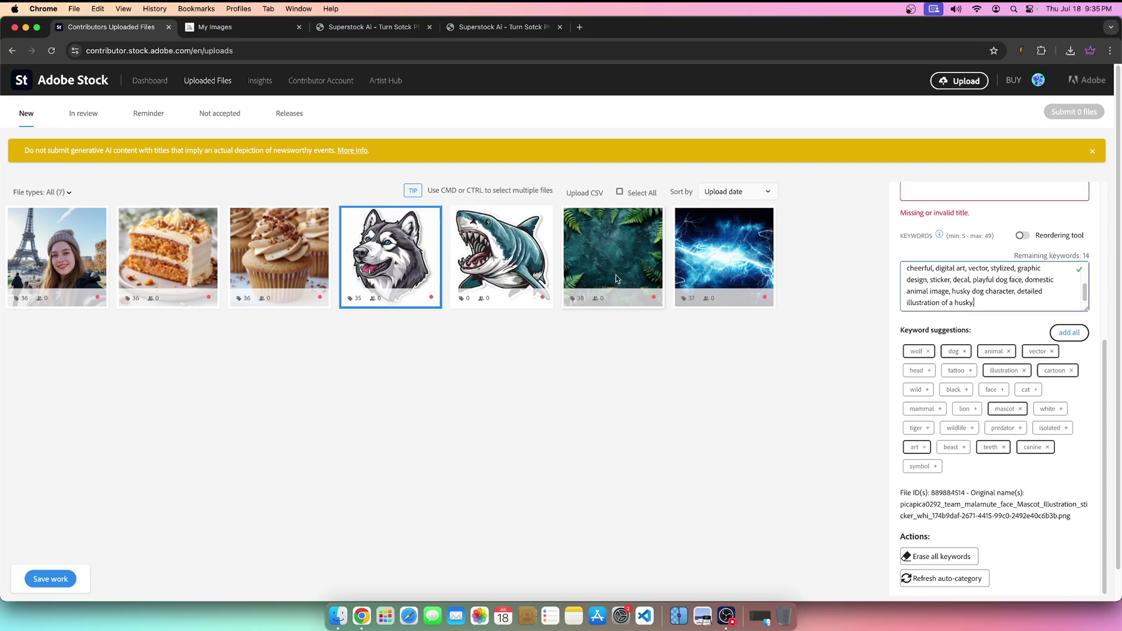
left_click(497, 261)
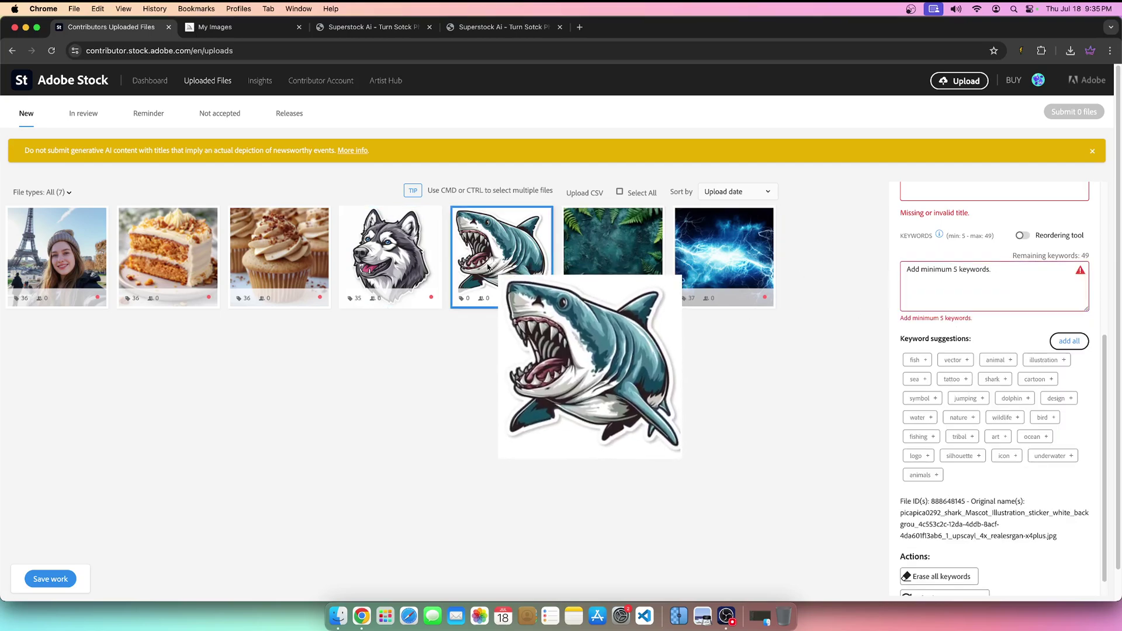
key("super+shift+4")
left_click_drag(501, 277, 694, 466)
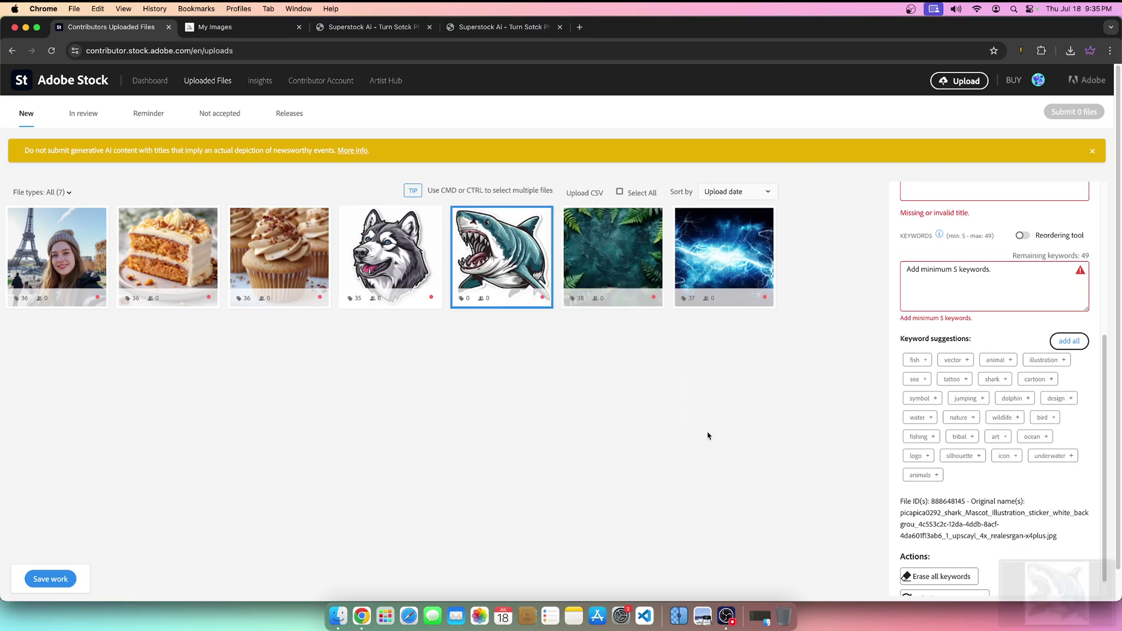
Load the shark screenshot into the tagger, analyze it, and select the generated shark keywords
left_click(1020, 51)
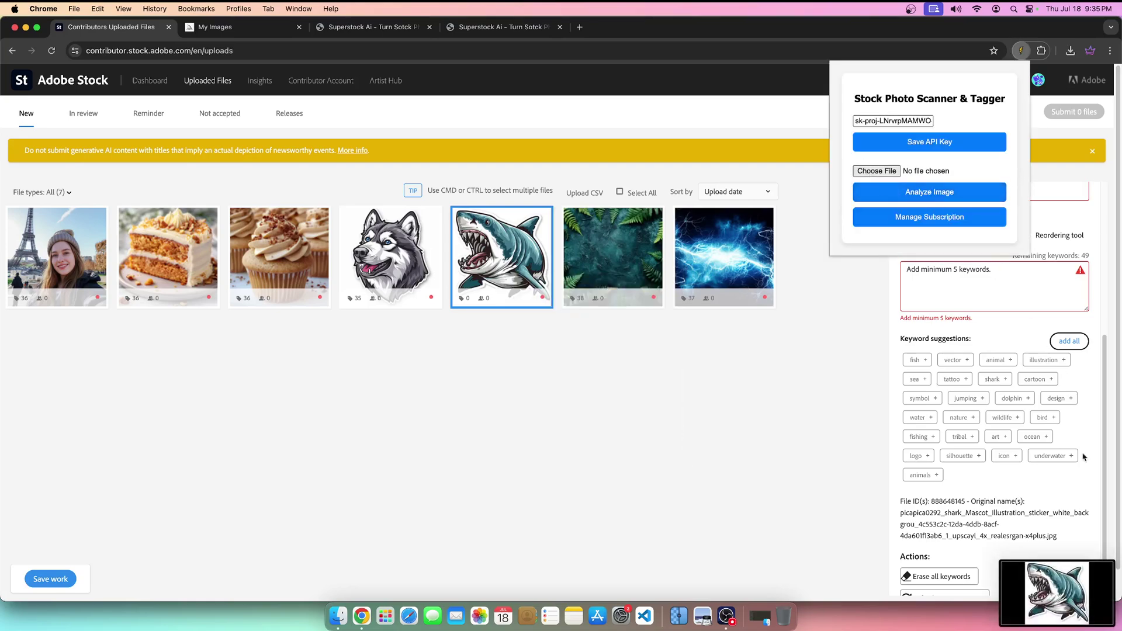
left_click(876, 171)
left_click(809, 126)
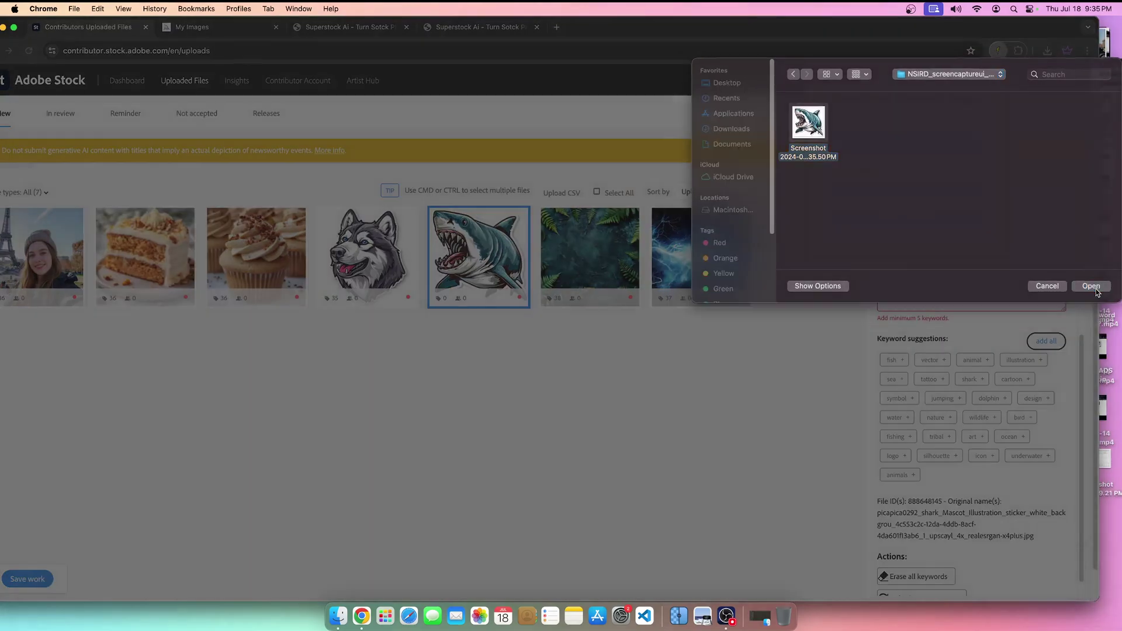
left_click(1095, 289)
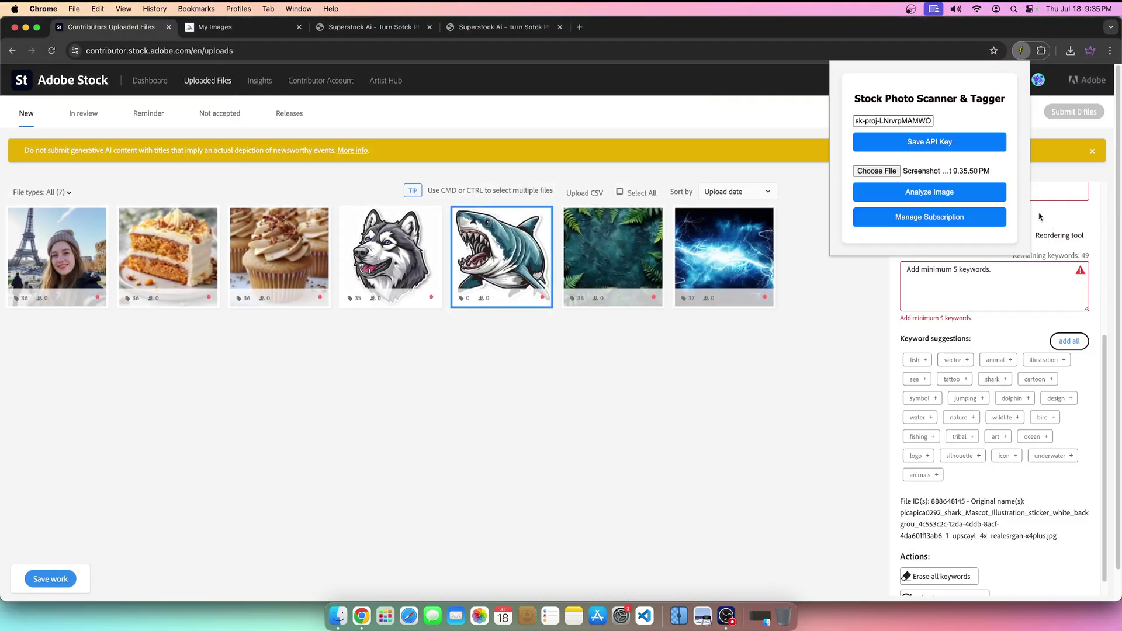
left_click(947, 202)
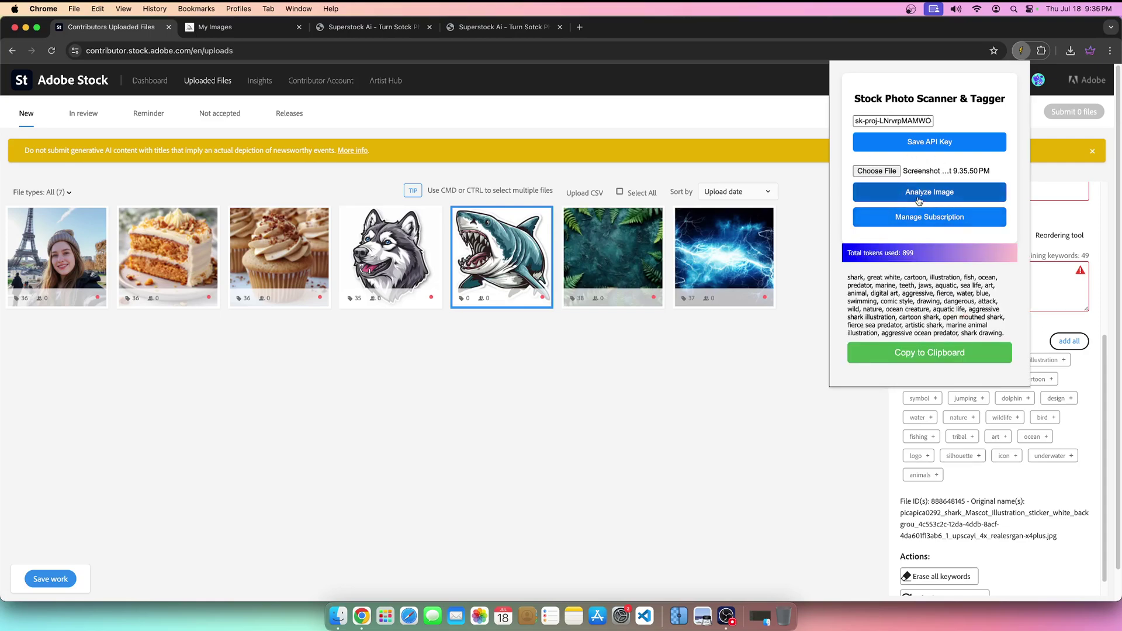
double_click(907, 253)
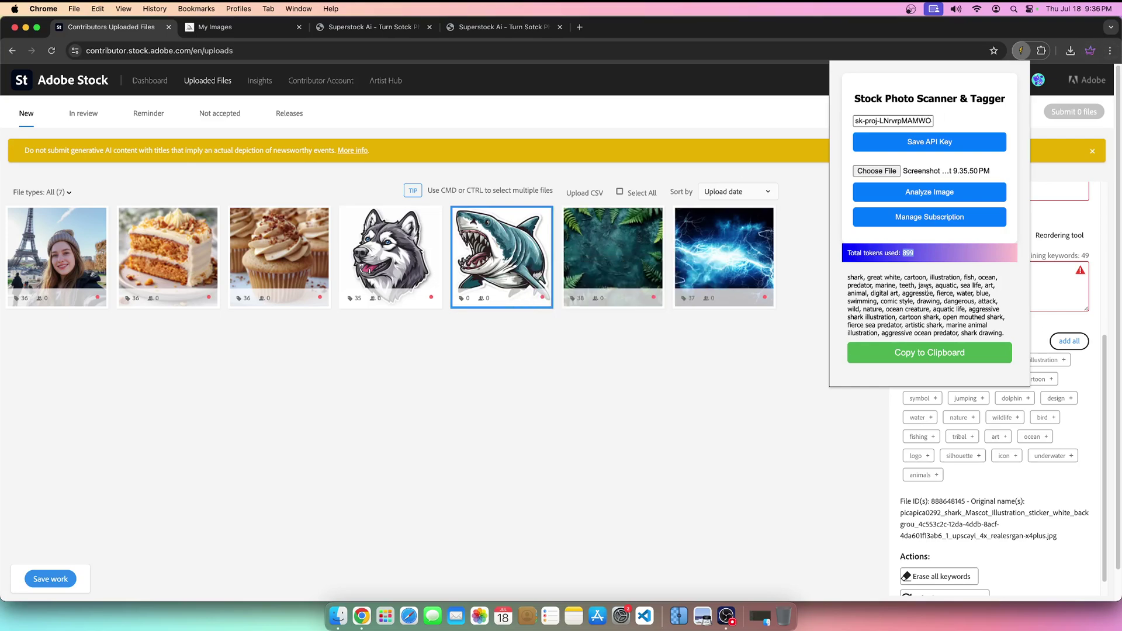
mouse_move(851, 280)
left_mouse_down()
mouse_move(996, 304)
mouse_move(985, 322)
mouse_move(888, 303)
mouse_move(845, 281)
left_mouse_up()
key("super+c")
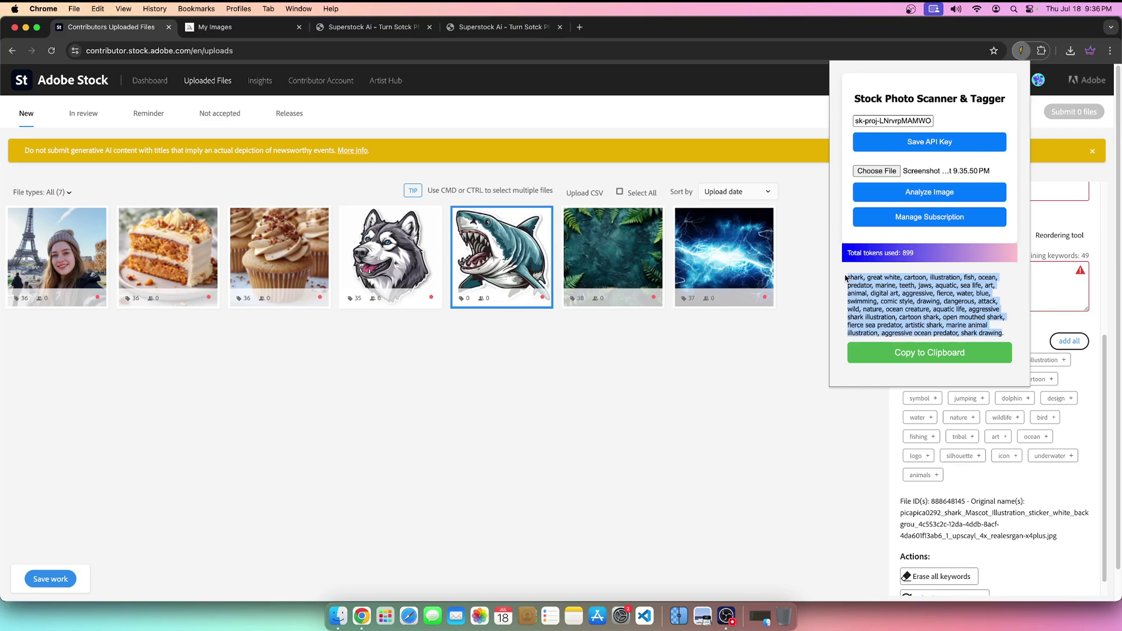
left_click(1053, 291)
Paste the shark keywords into Keywords and check the list through to shark drawing
key("super+v")
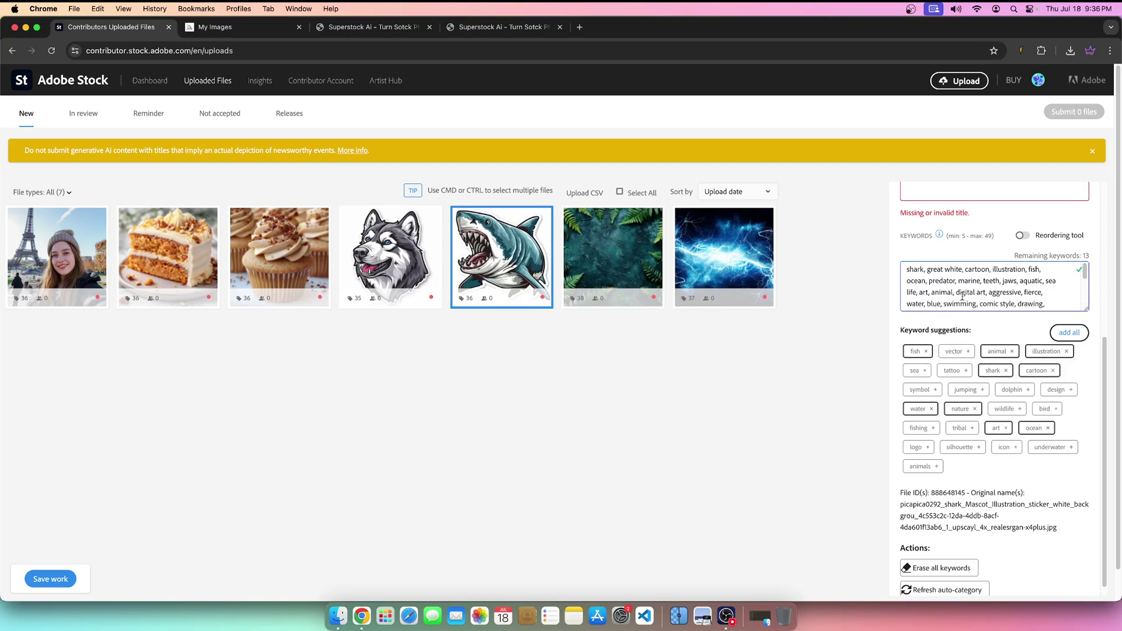
scroll(951, 296, "down", 1)
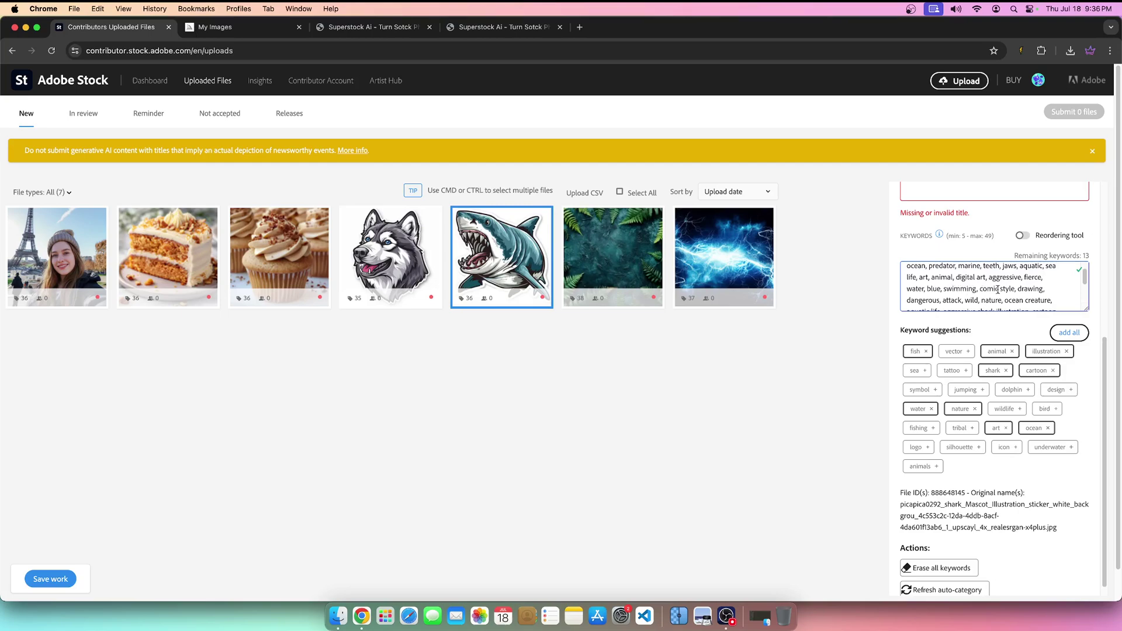
scroll(929, 299, "down", 3)
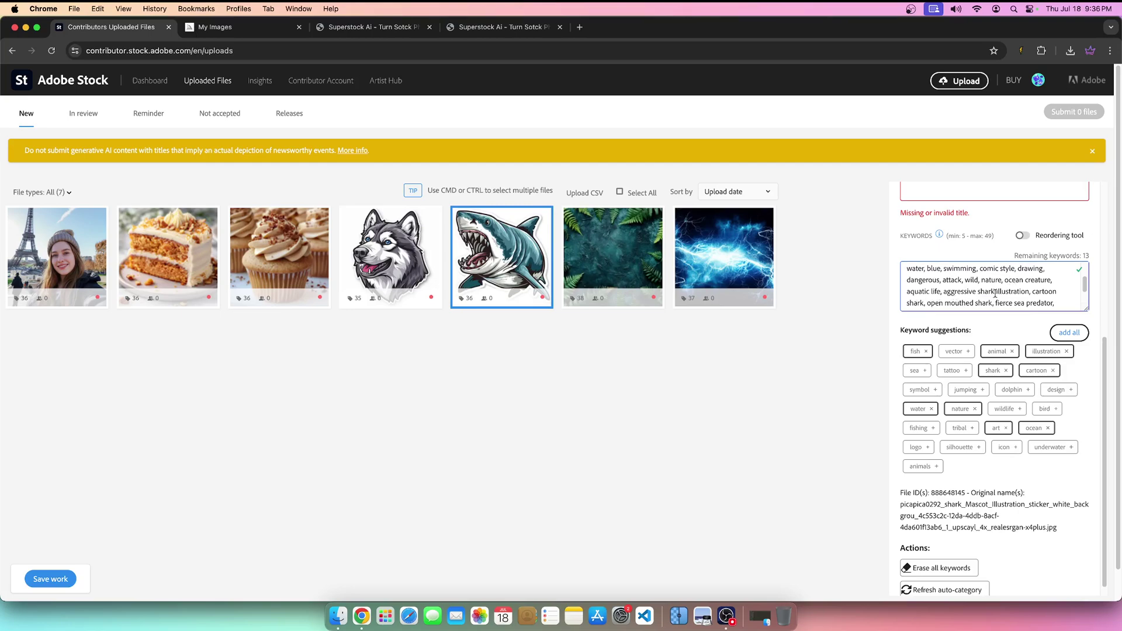
type("artistic shark, marine animal illustration,")
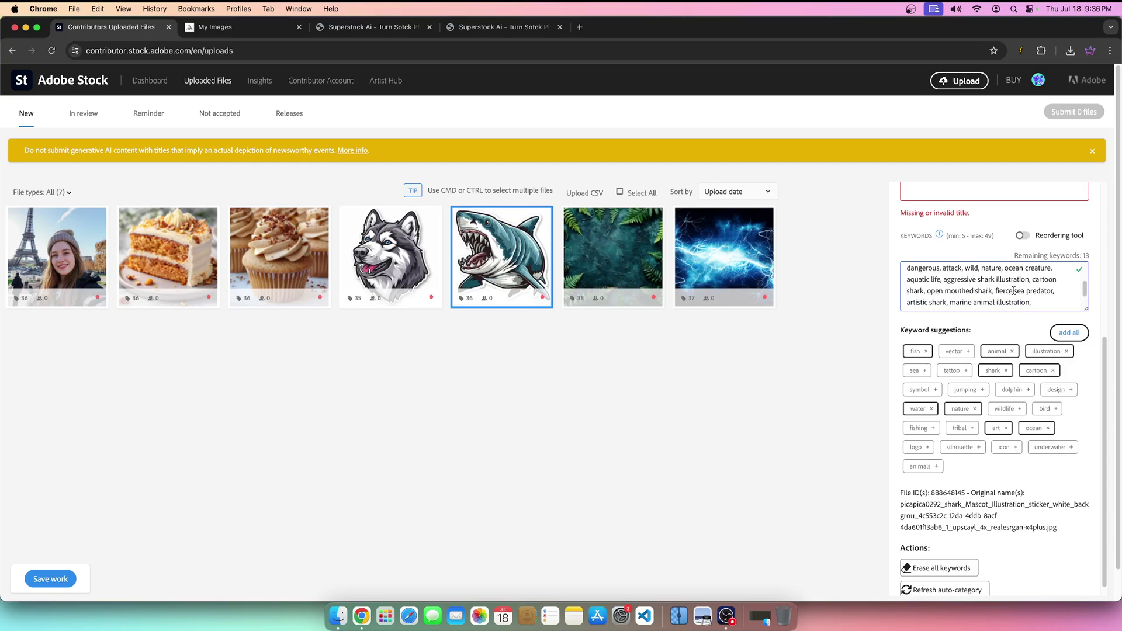
type("aggressive ocean predator, shark drawing")
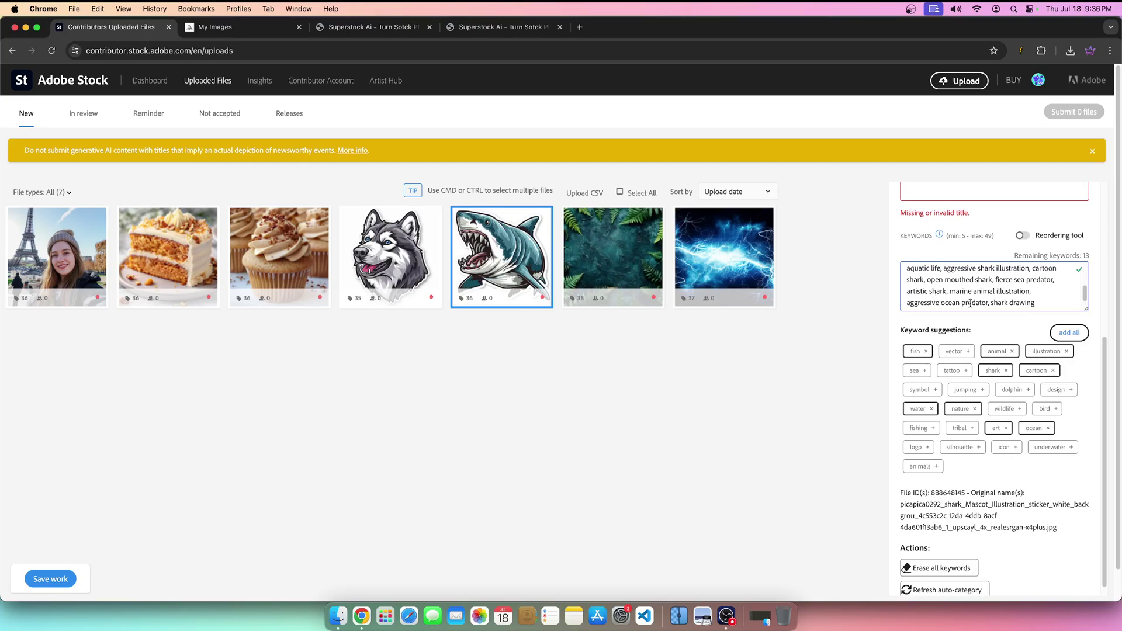
scroll(970, 303, "down", 1)
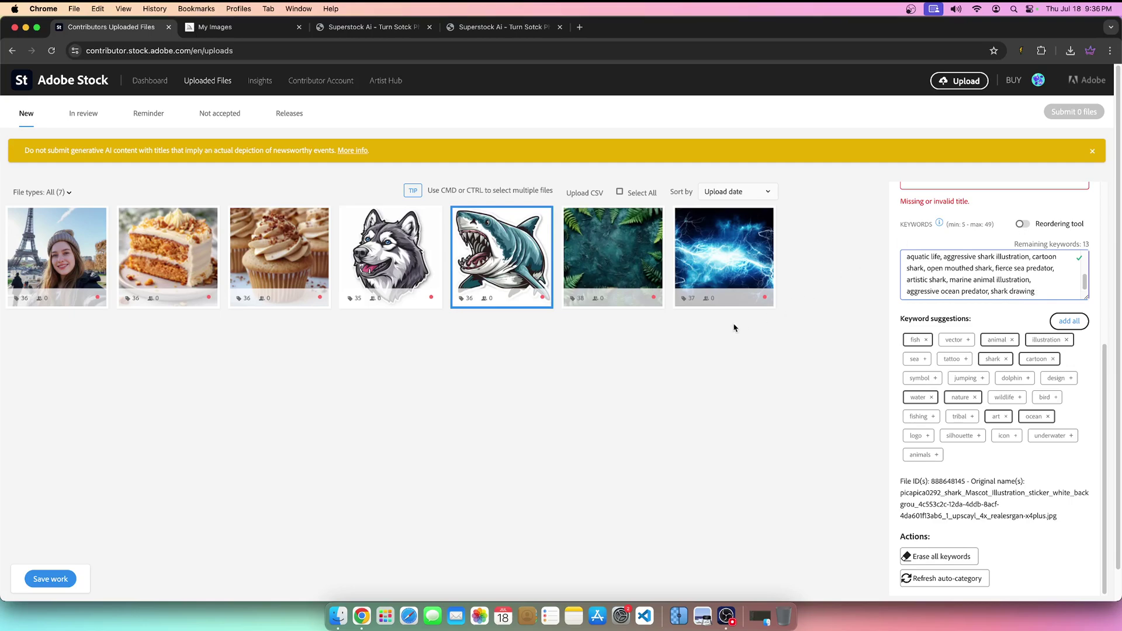
scroll(1011, 286, "up", 5)
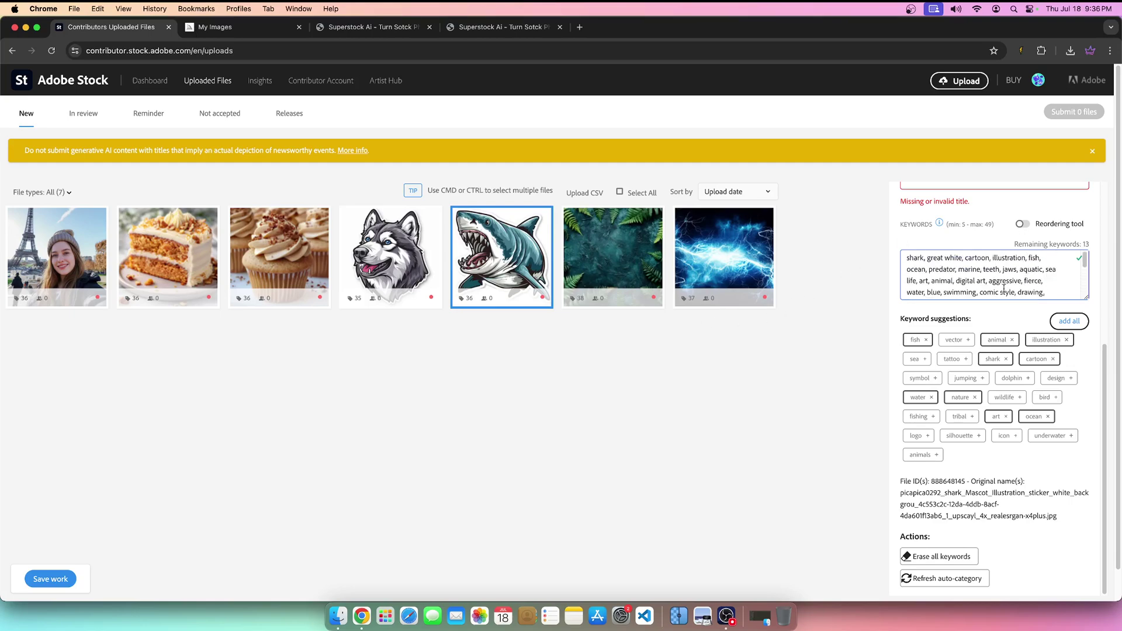
Save the shark upload's 36 keywords, then select the keyword list text
left_click(50, 578)
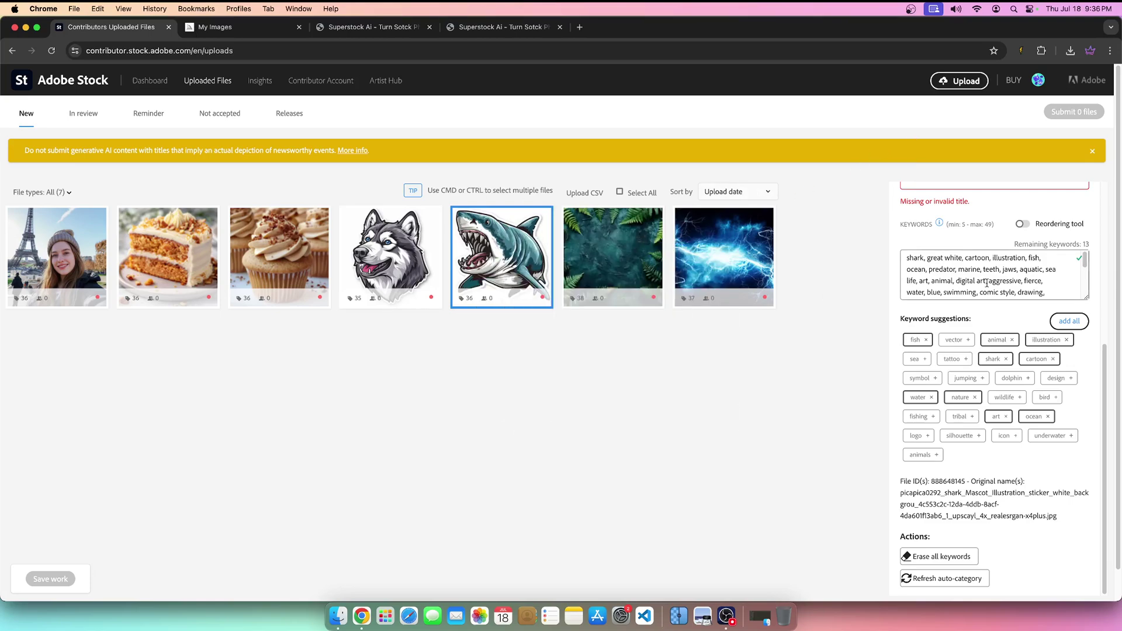
left_click_drag(907, 258, 971, 305)
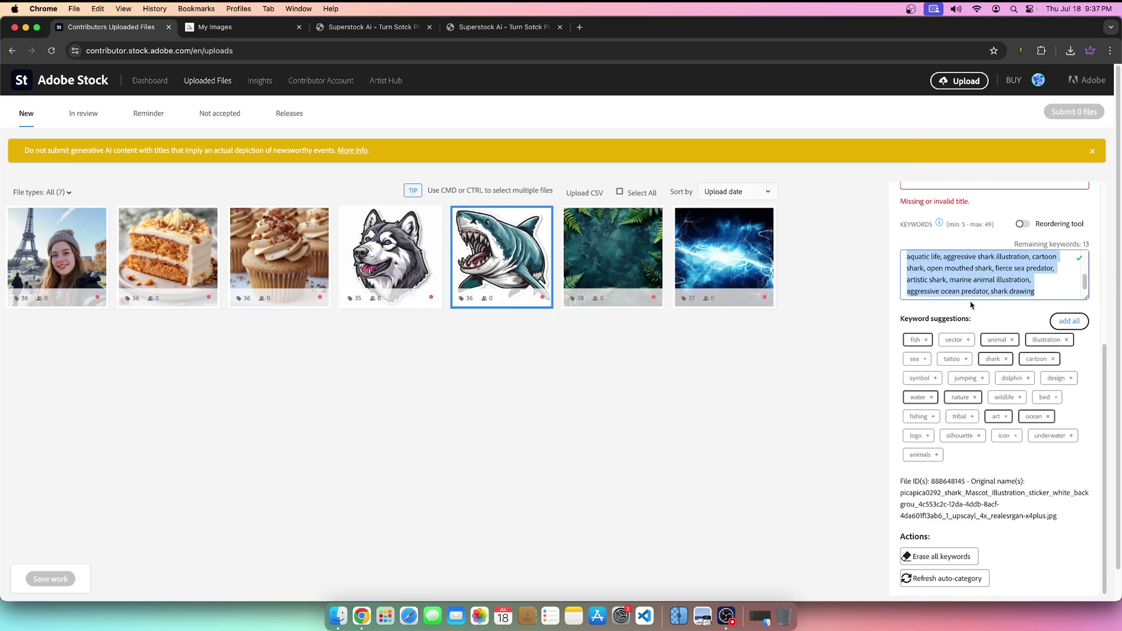
left_click_drag(1051, 285, 920, 235)
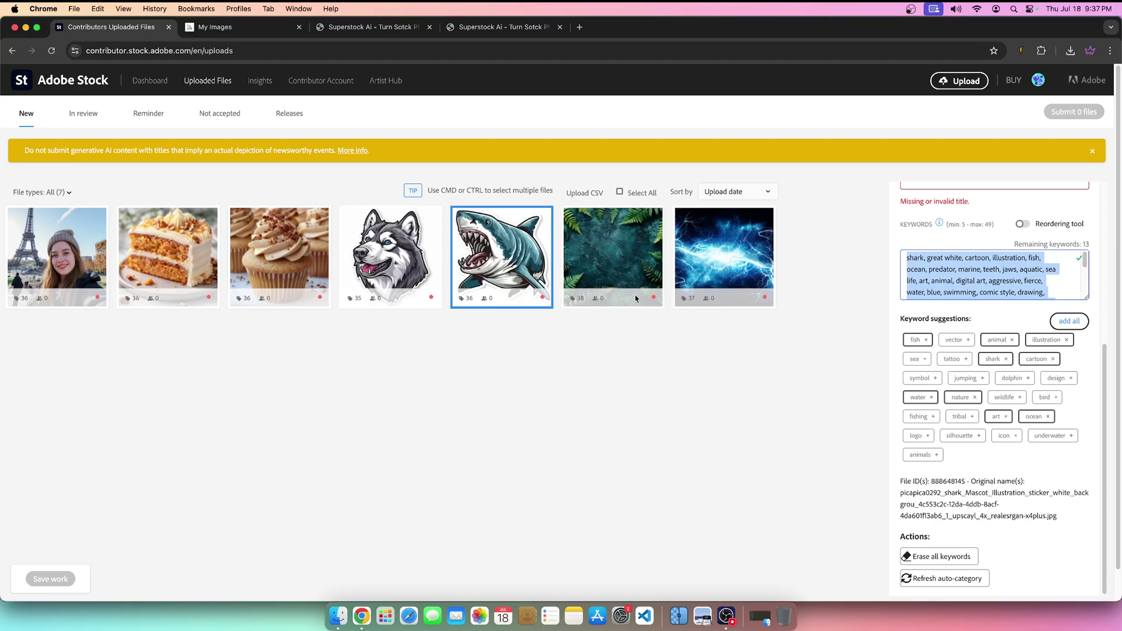
mouse_move(544, 287)
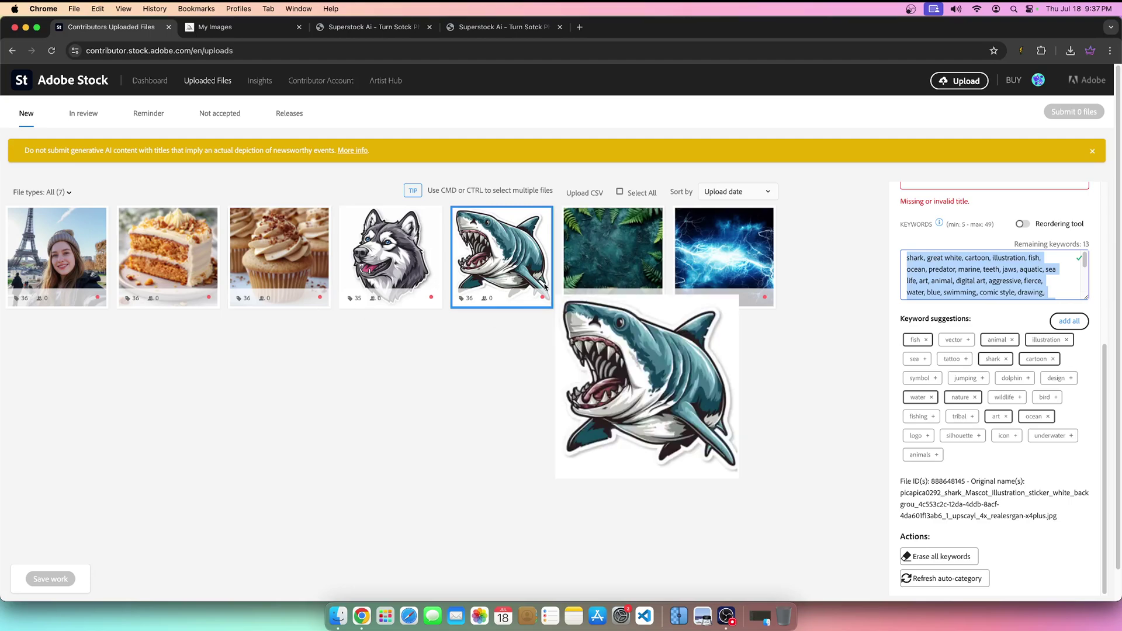
mouse_move(570, 271)
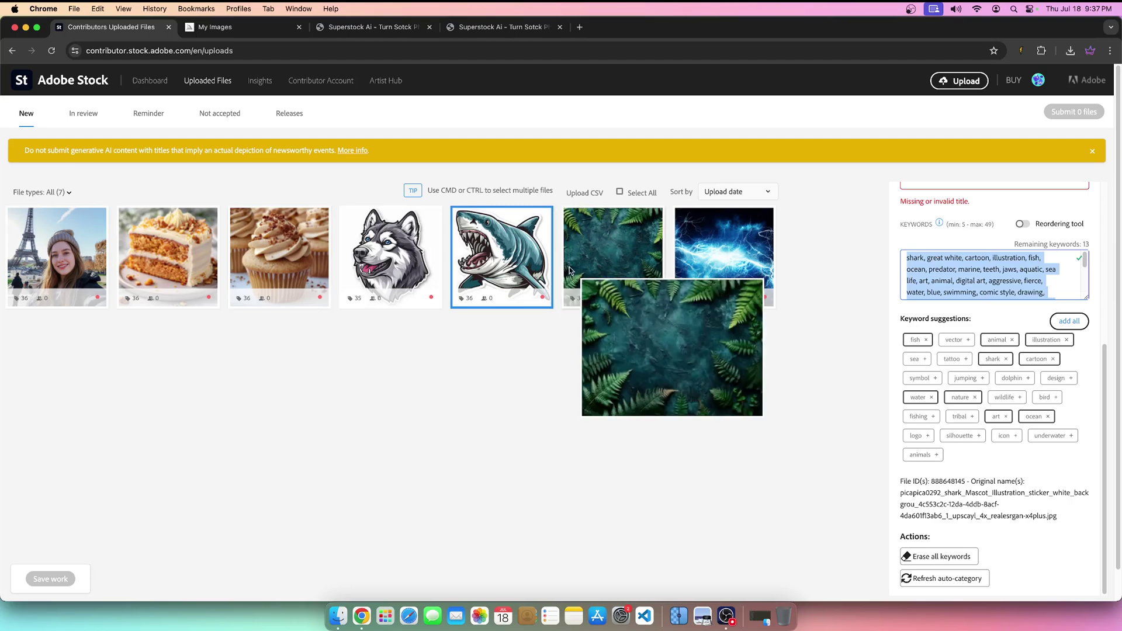
mouse_move(471, 238)
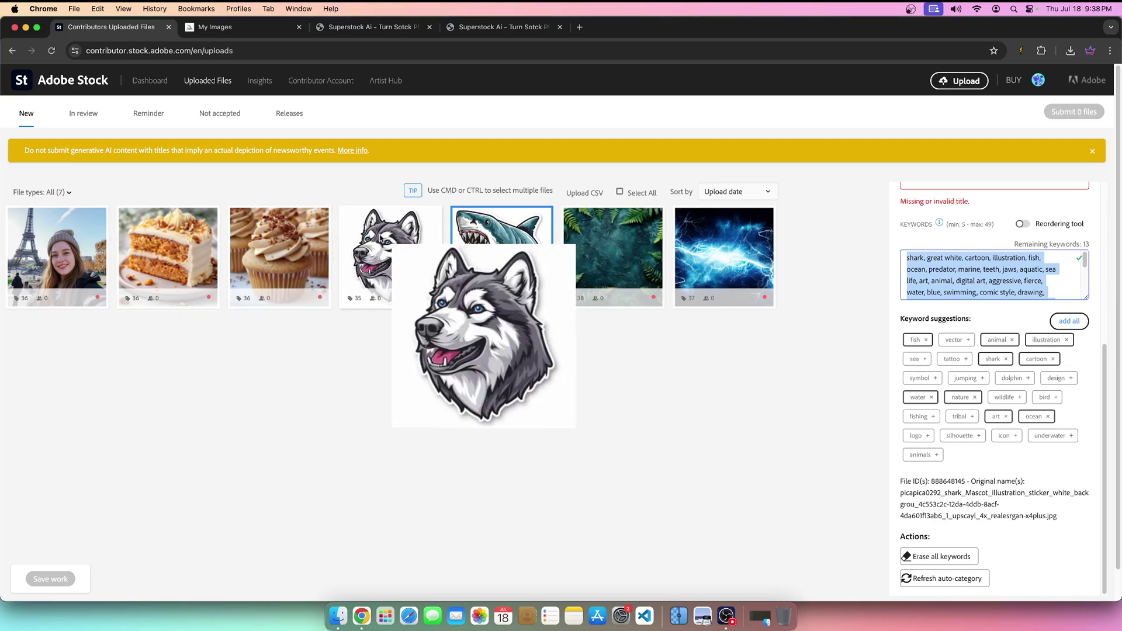
mouse_move(375, 211)
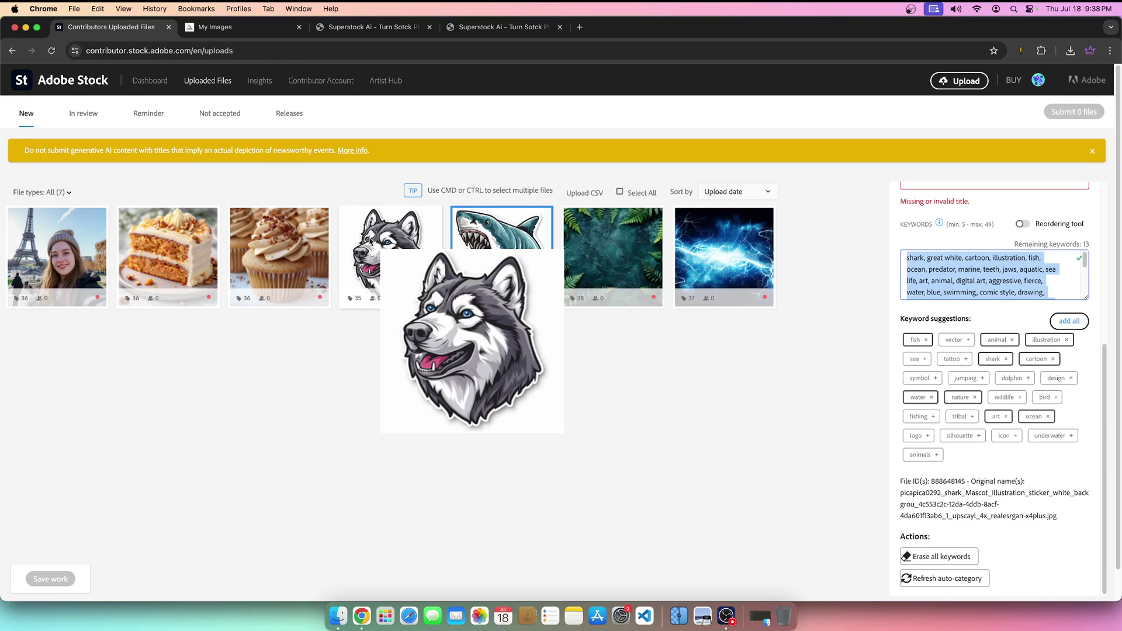
mouse_move(38, 239)
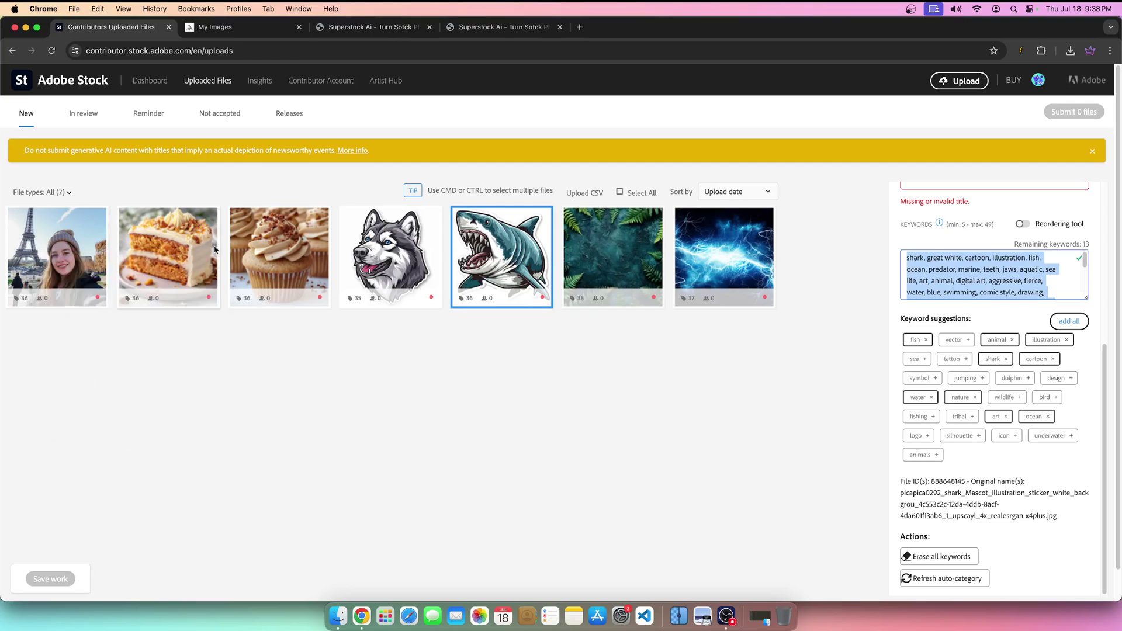
mouse_move(422, 301)
mouse_move(363, 272)
mouse_move(329, 285)
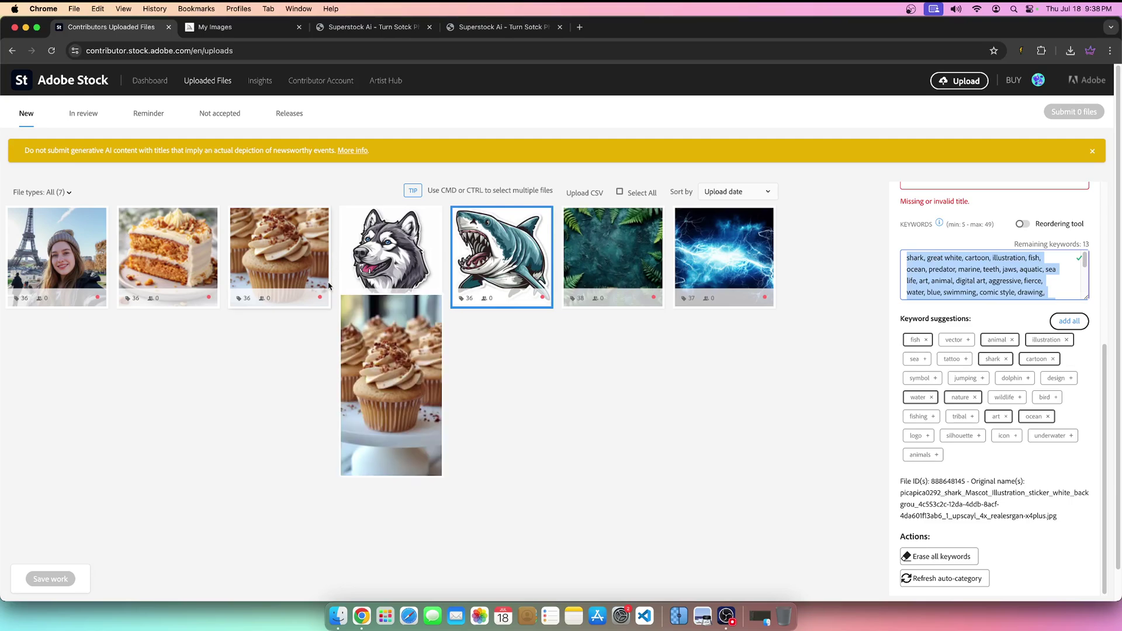
mouse_move(200, 281)
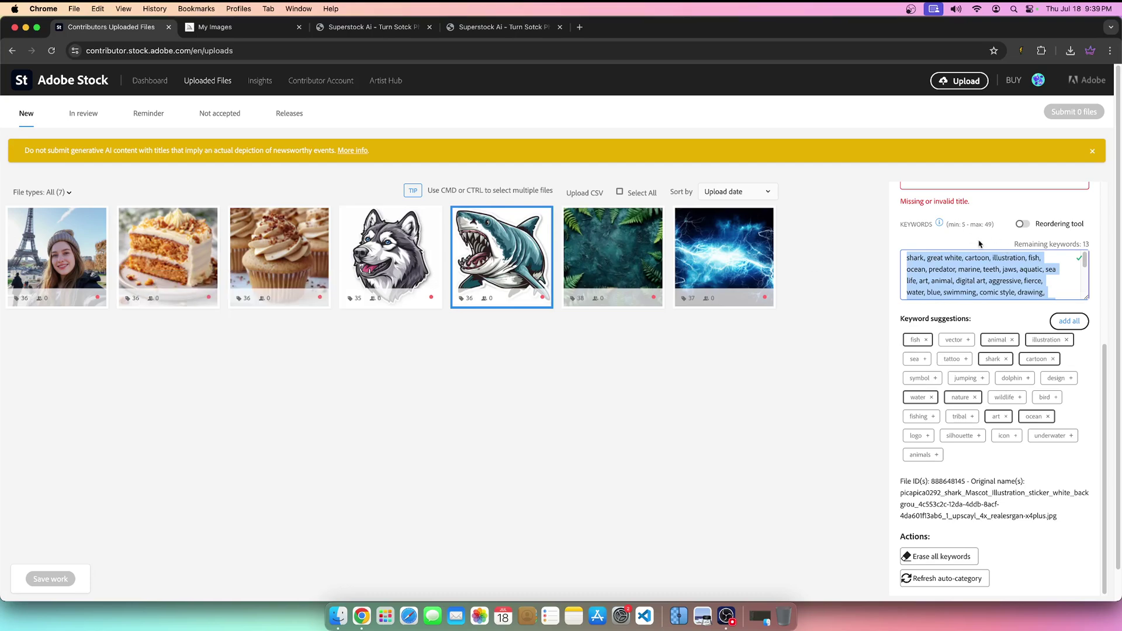
mouse_move(462, 297)
mouse_move(278, 267)
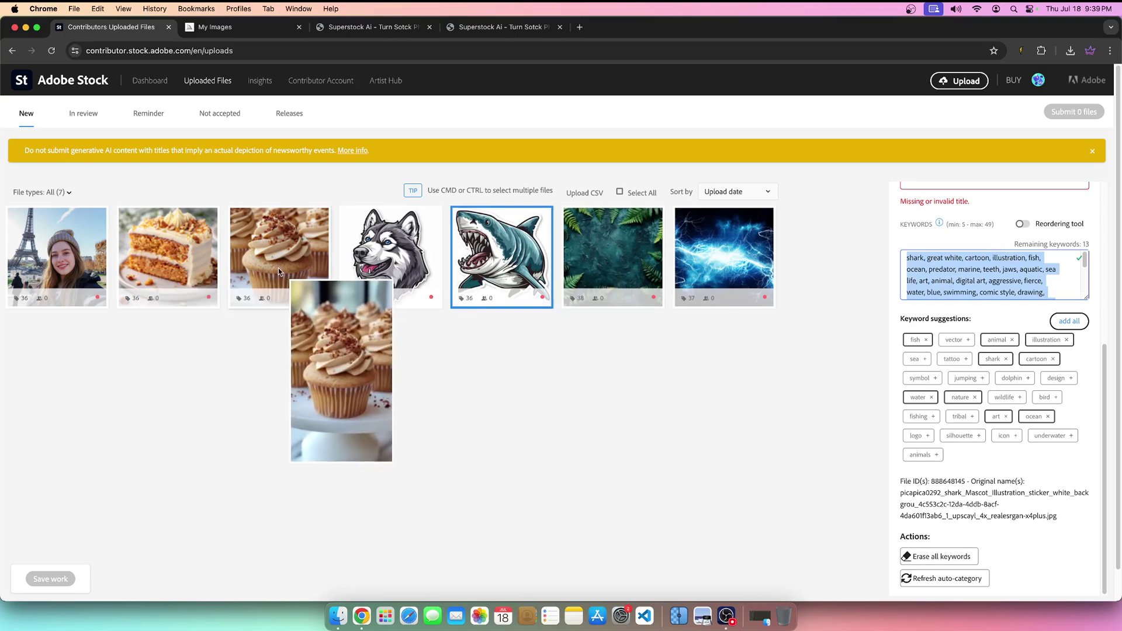